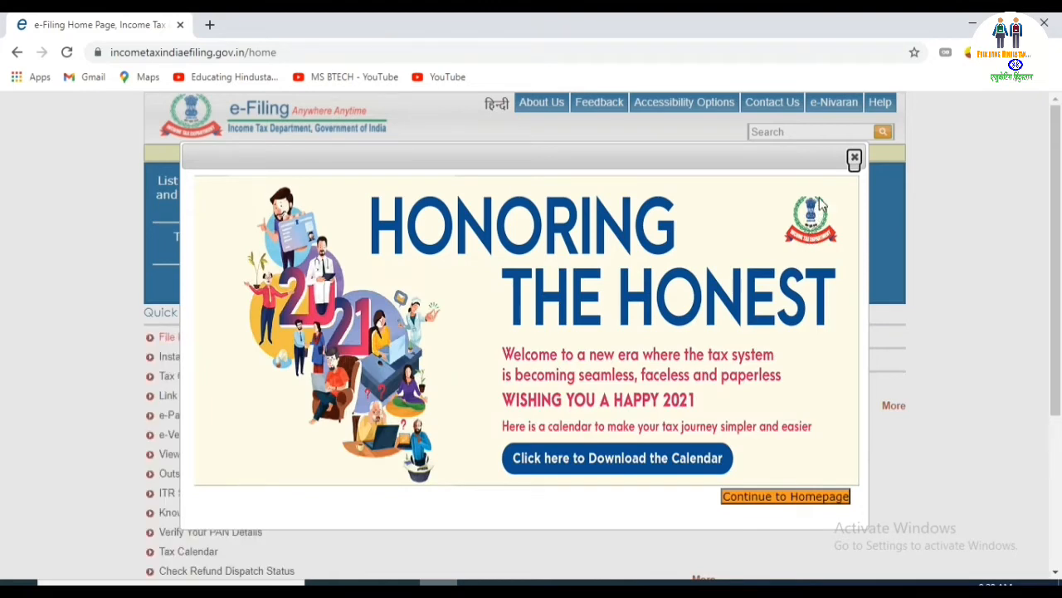
Dismiss the welcome popup and start a new registration with Individual as the user type.
{"action": "left_click", "coordinate": [854, 158]}
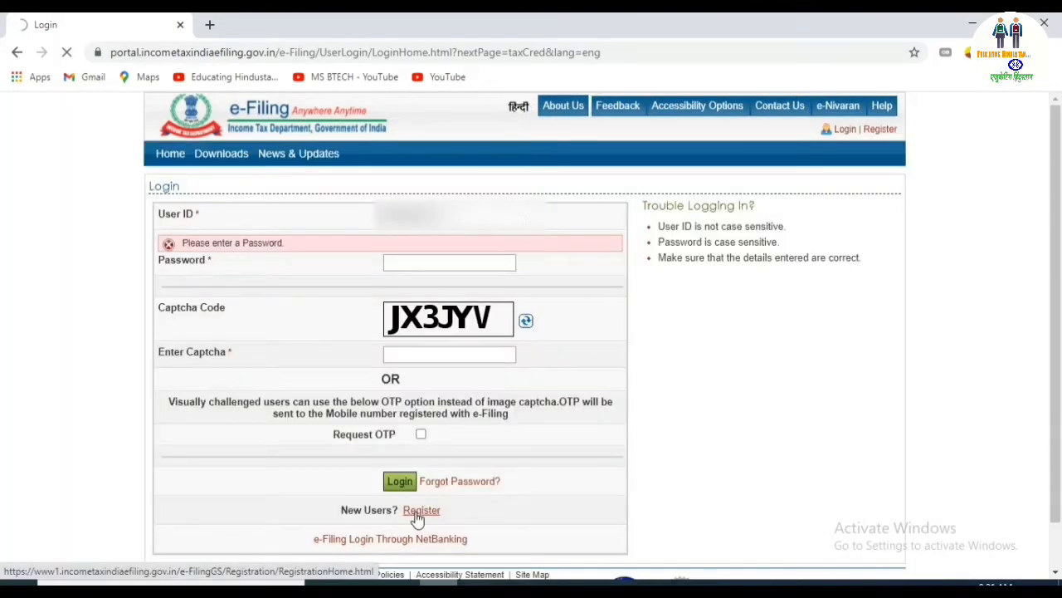
{"action": "left_click", "coordinate": [417, 514]}
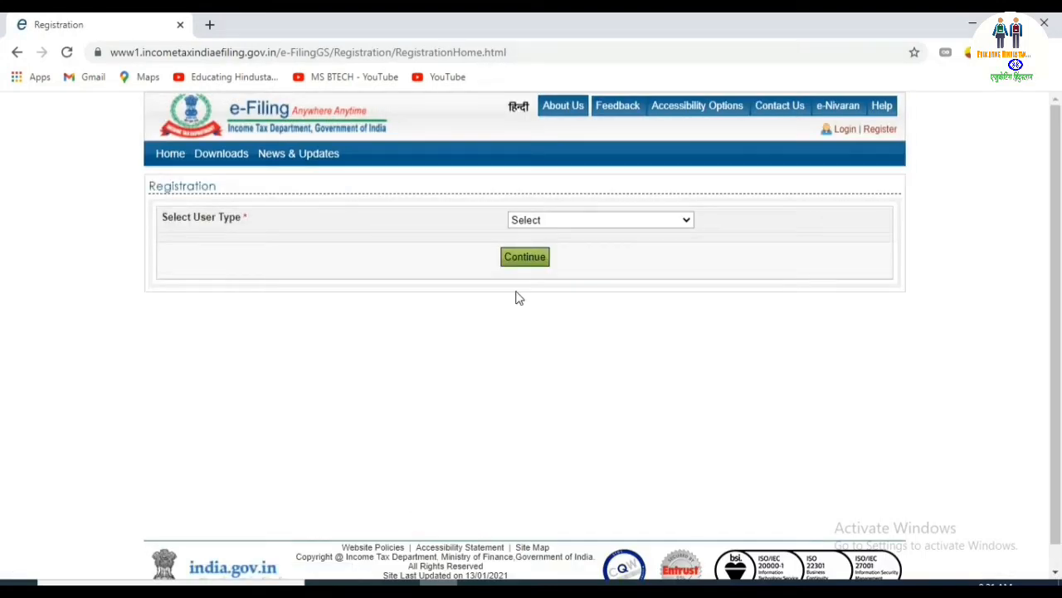
{"action": "left_click", "coordinate": [570, 219]}
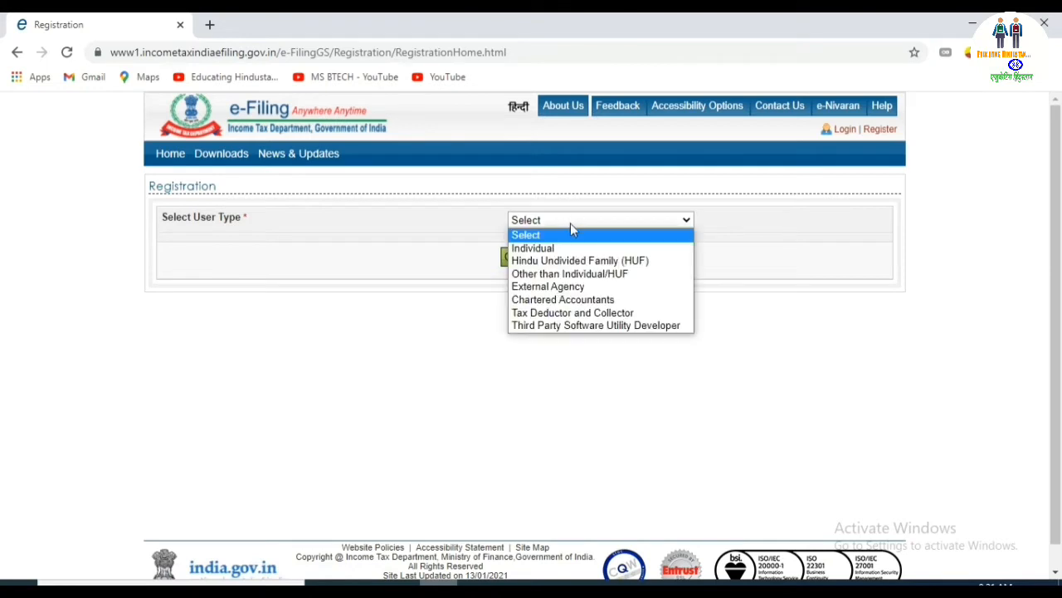
{"action": "left_click", "coordinate": [574, 247]}
{"action": "left_click", "coordinate": [535, 262]}
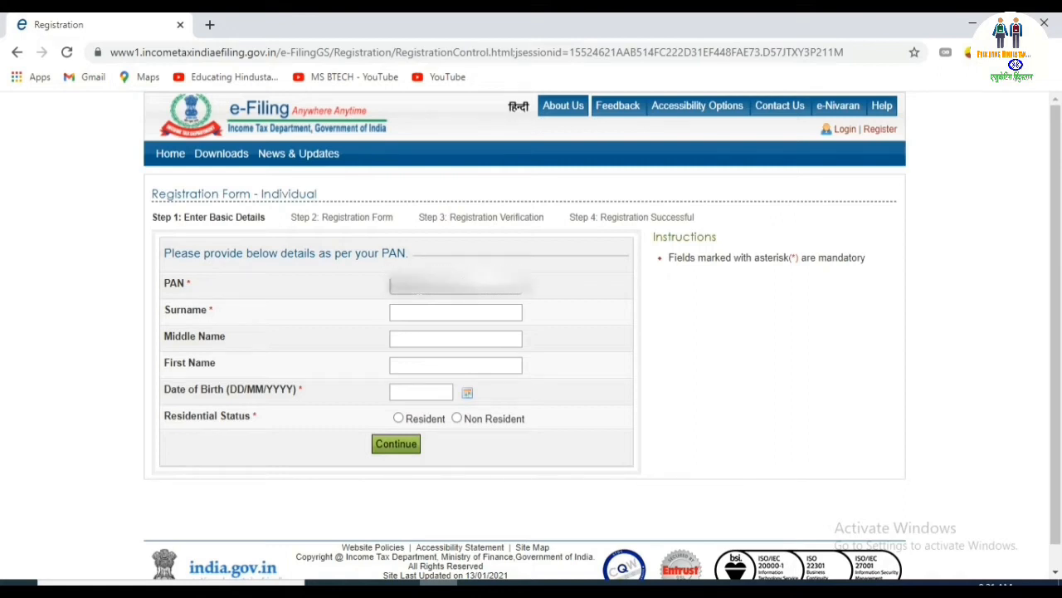
Enter the applicant's surname and first name in the basic details form.
{"action": "left_click", "coordinate": [423, 315]}
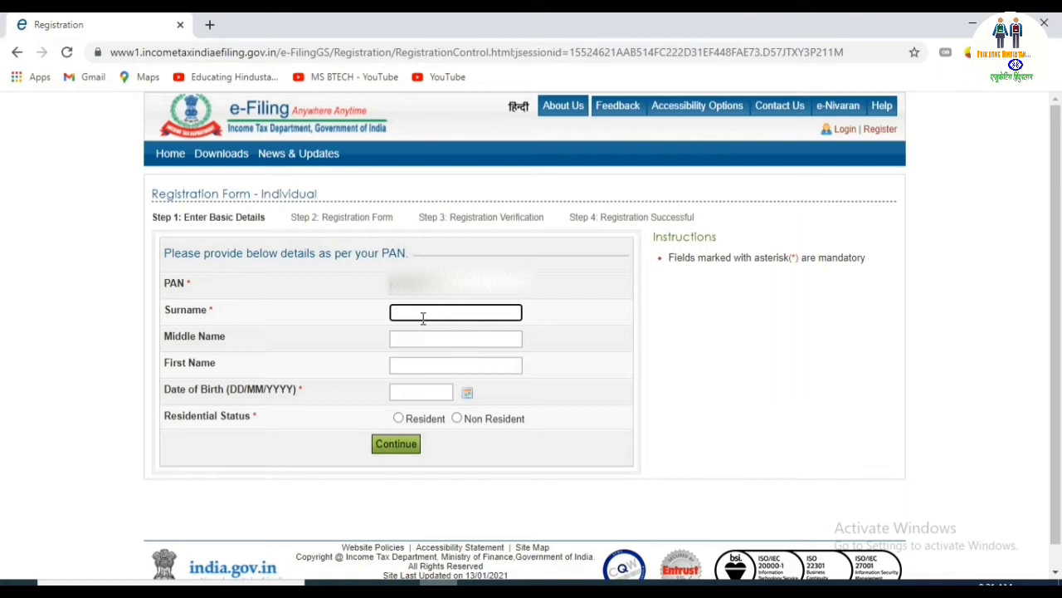
{"action": "left_click", "coordinate": [424, 338]}
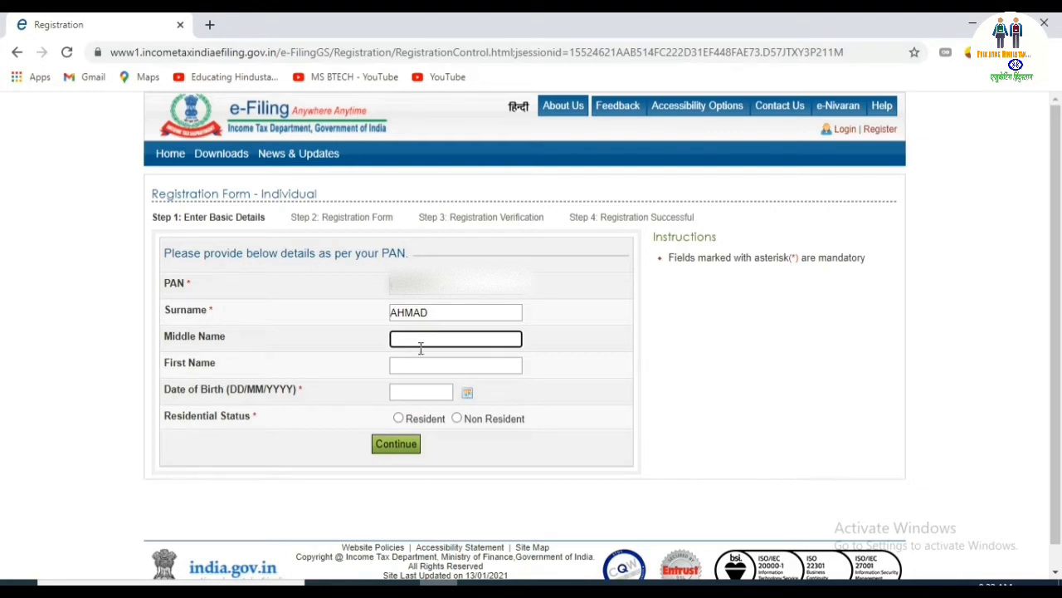
{"action": "left_click", "coordinate": [419, 364]}
Pick the date of birth from the calendar, mark status Resident, and continue.
{"action": "left_click", "coordinate": [469, 394]}
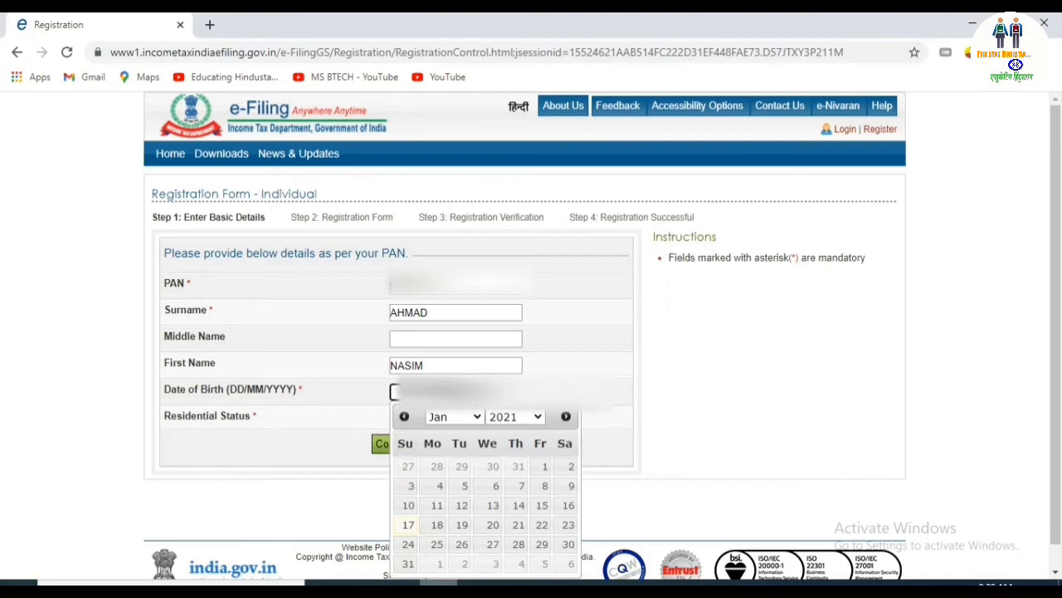
{"action": "left_click", "coordinate": [537, 417]}
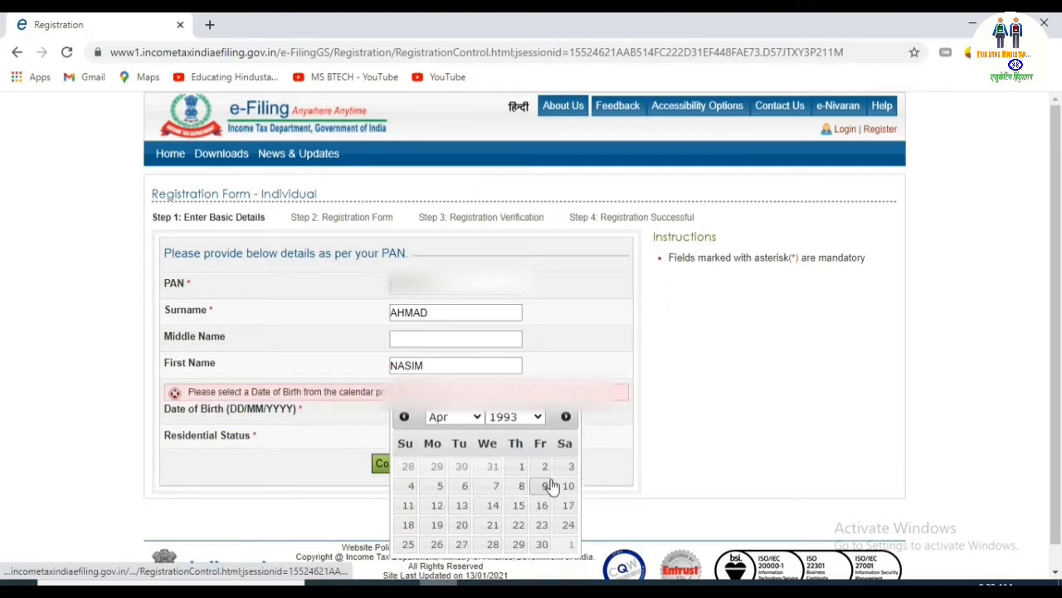
{"action": "left_click", "coordinate": [567, 487]}
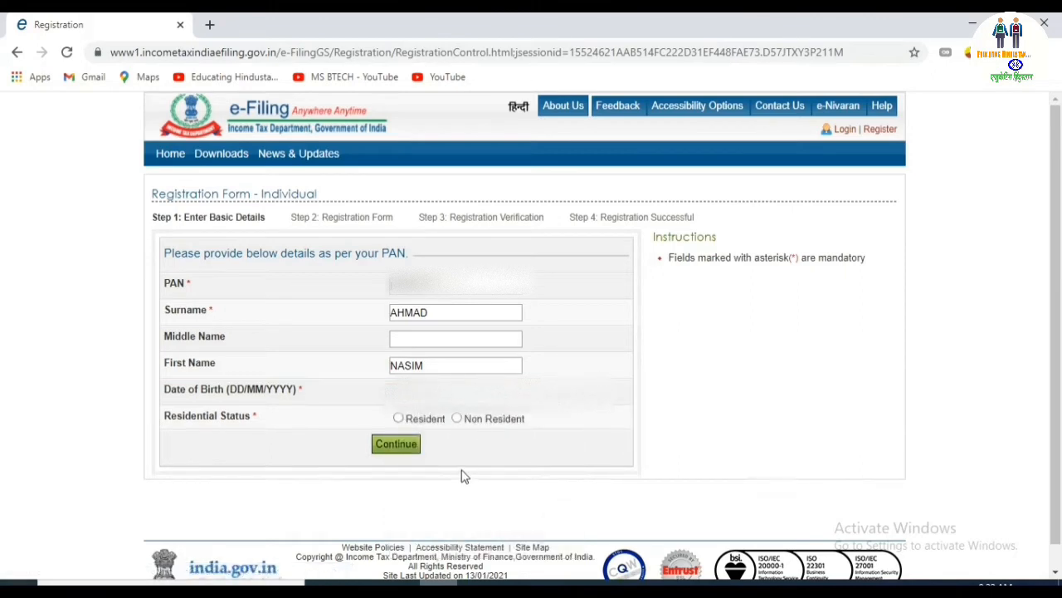
{"action": "left_click", "coordinate": [398, 419]}
{"action": "left_click", "coordinate": [397, 445]}
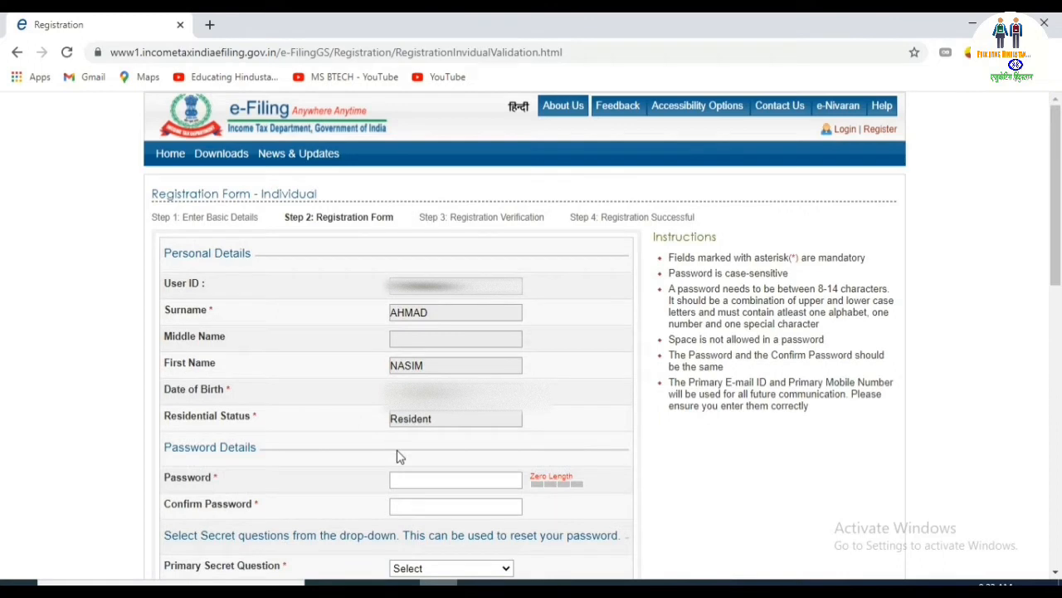
Enter a very strong account password and re-enter it in Confirm Password.
{"action": "left_click_drag", "start_coordinate": [1054, 245], "coordinate": [1059, 305]}
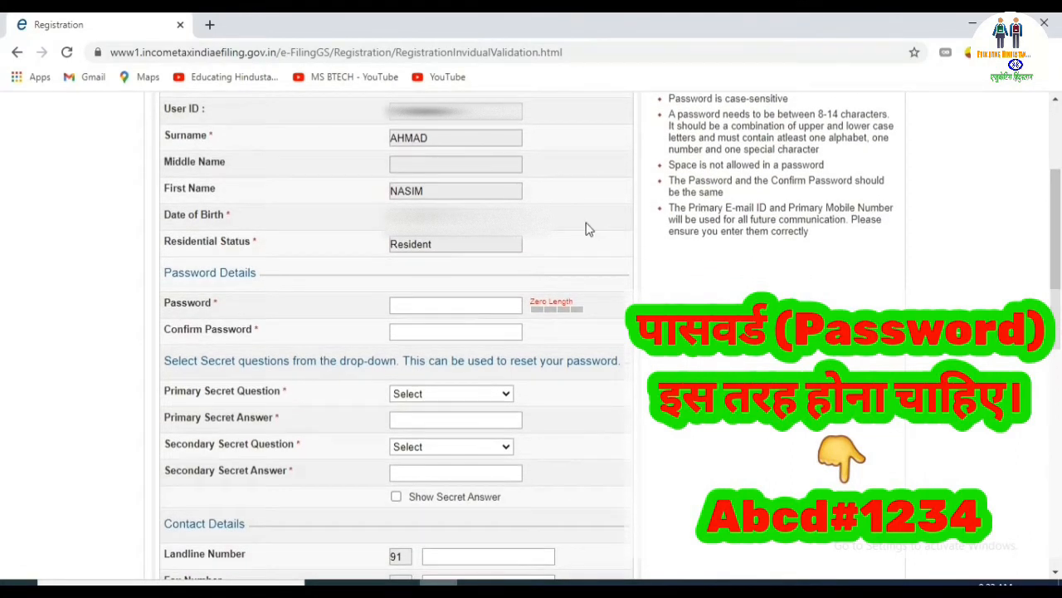
{"action": "left_click", "coordinate": [410, 302]}
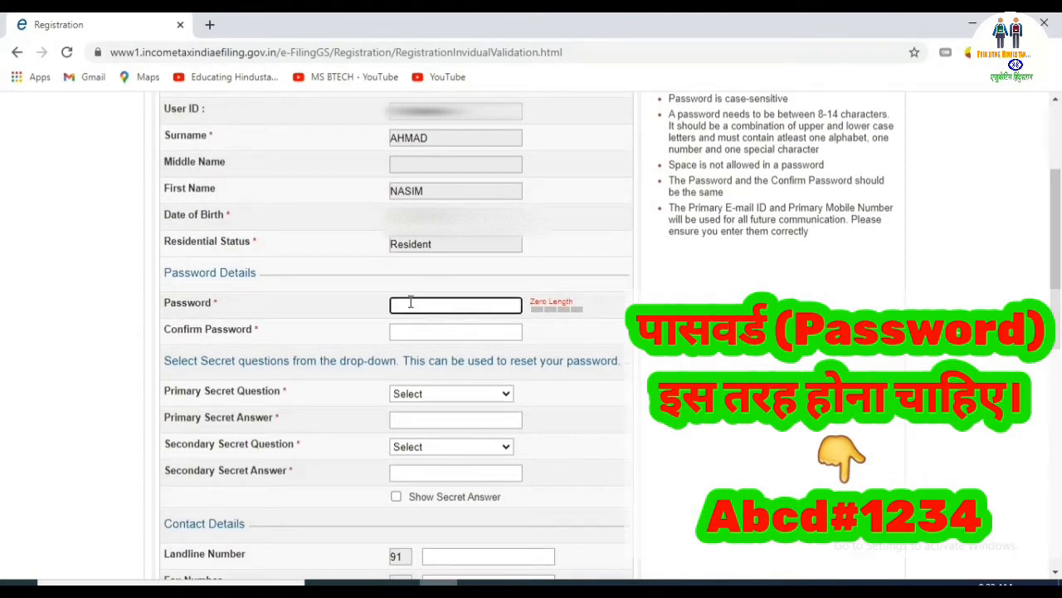
{"action": "type", "text": "A"}
{"action": "type", "text": "bcd#1"}
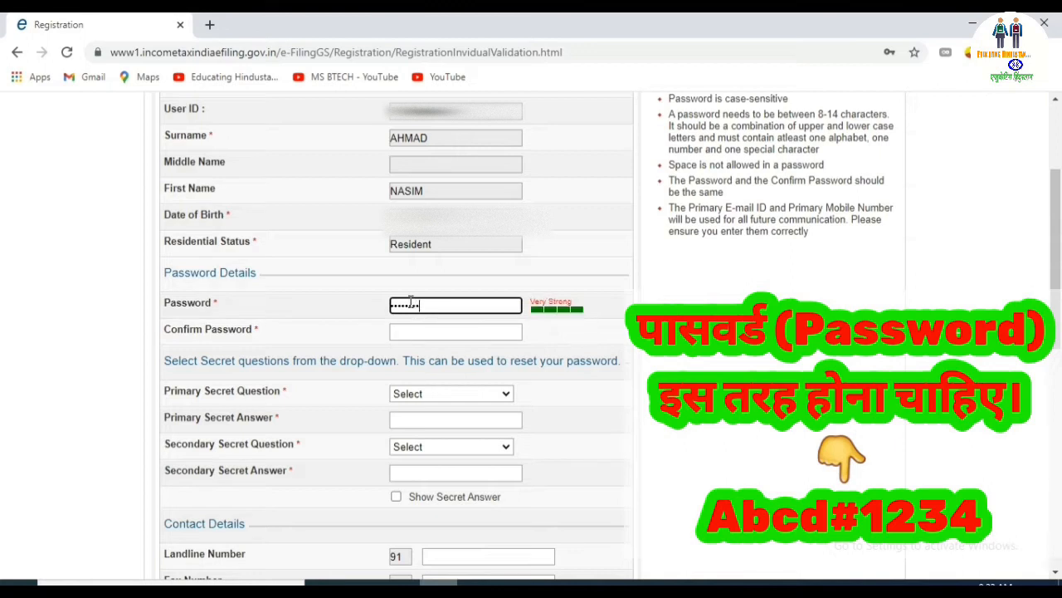
{"action": "left_click", "coordinate": [412, 333]}
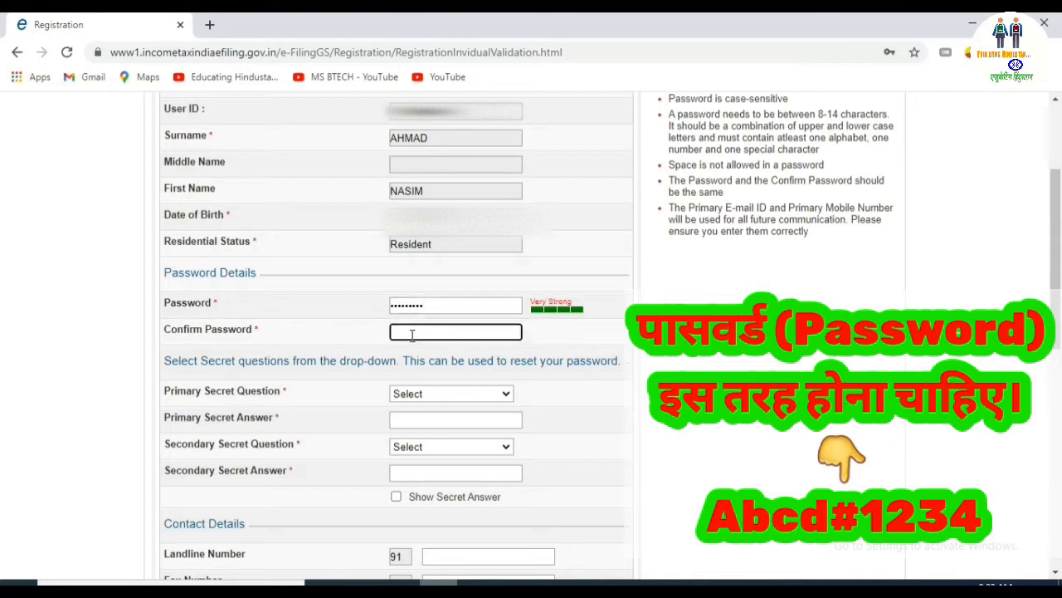
{"action": "type", "text": "A"}
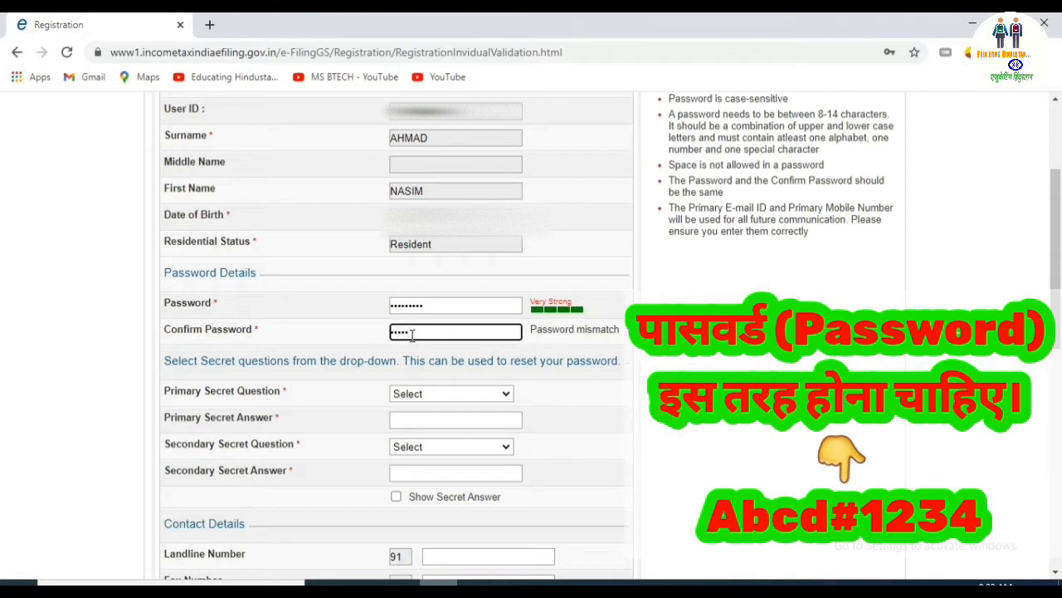
{"action": "type", "text": "bcd#1234"}
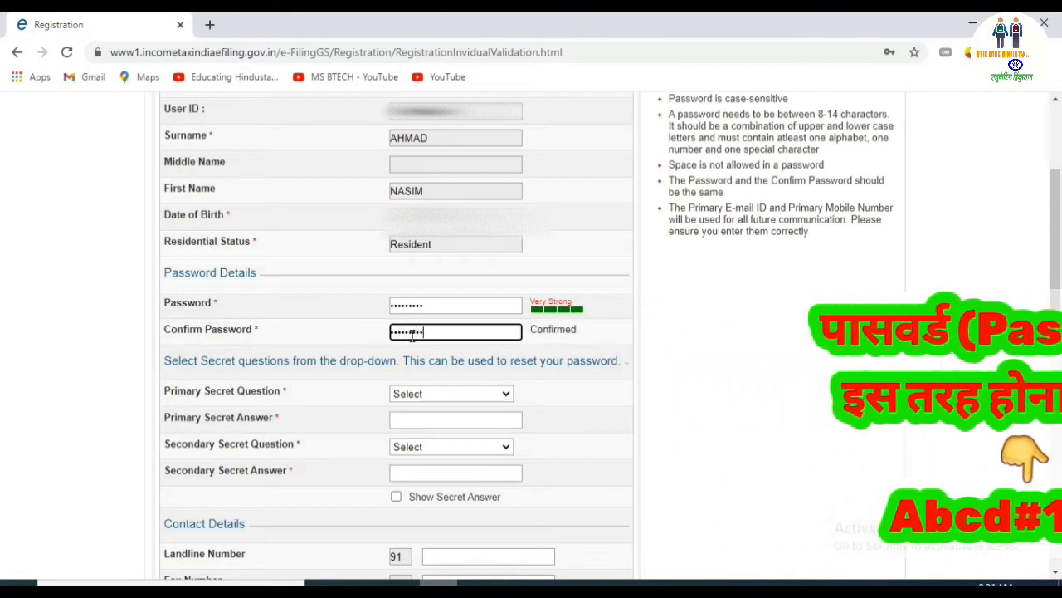
{"action": "left_click", "coordinate": [431, 402]}
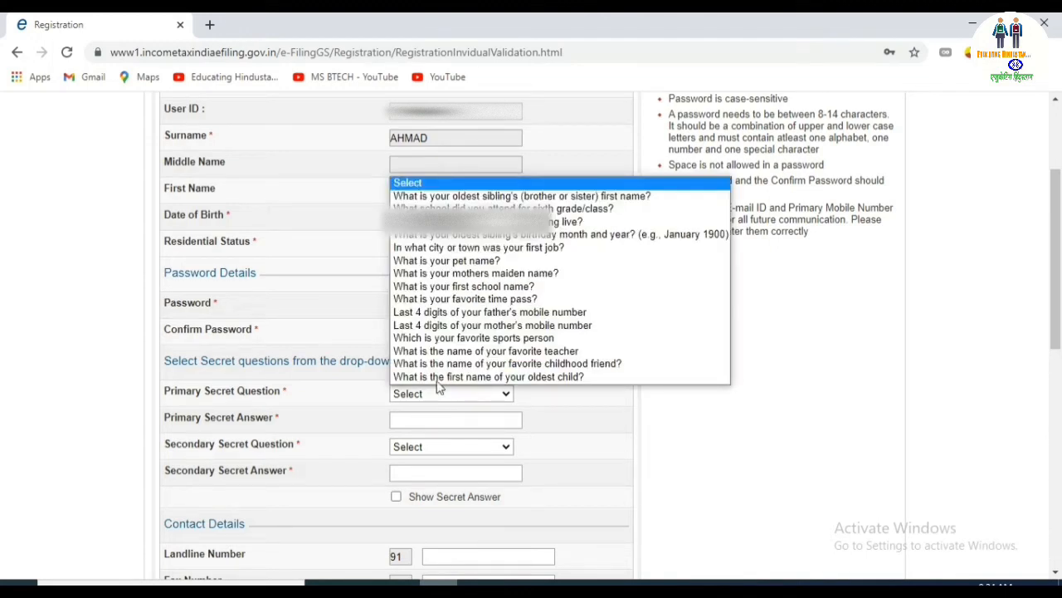
Choose the mother's maiden name primary secret question and type its answer.
{"action": "left_click", "coordinate": [479, 274]}
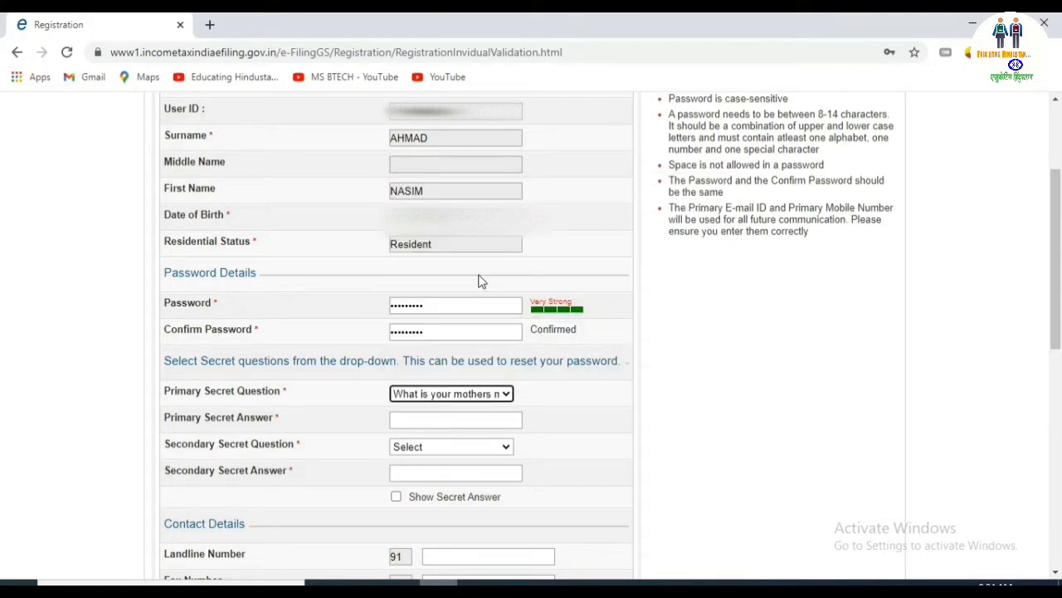
{"action": "left_click", "coordinate": [448, 417]}
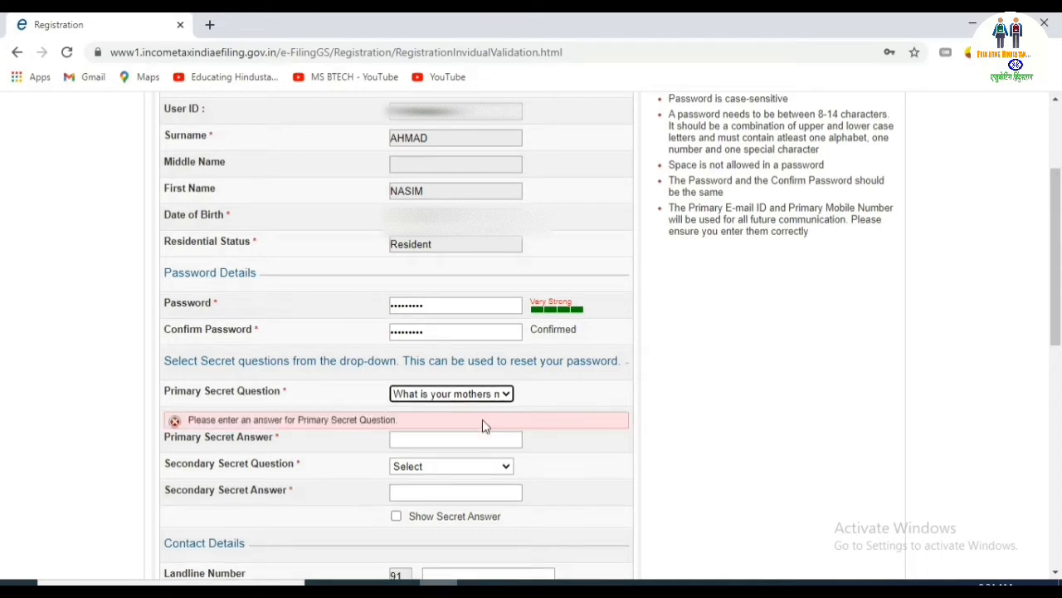
{"action": "left_click", "coordinate": [467, 437]}
{"action": "type", "text": "•••••••••••••"}
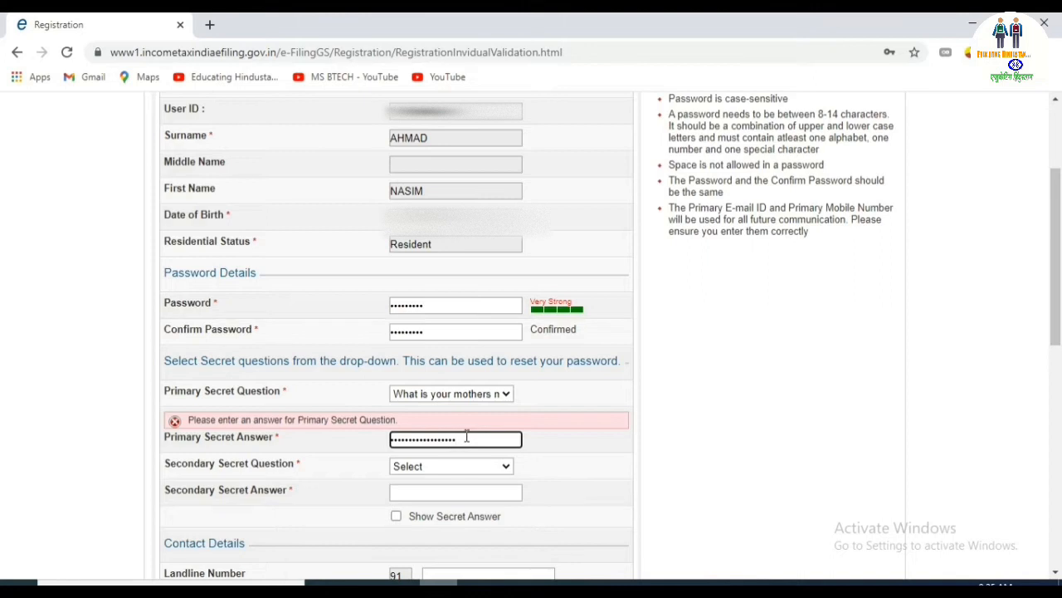
Choose the first school name secondary secret question and type its answer.
{"action": "left_click", "coordinate": [454, 467]}
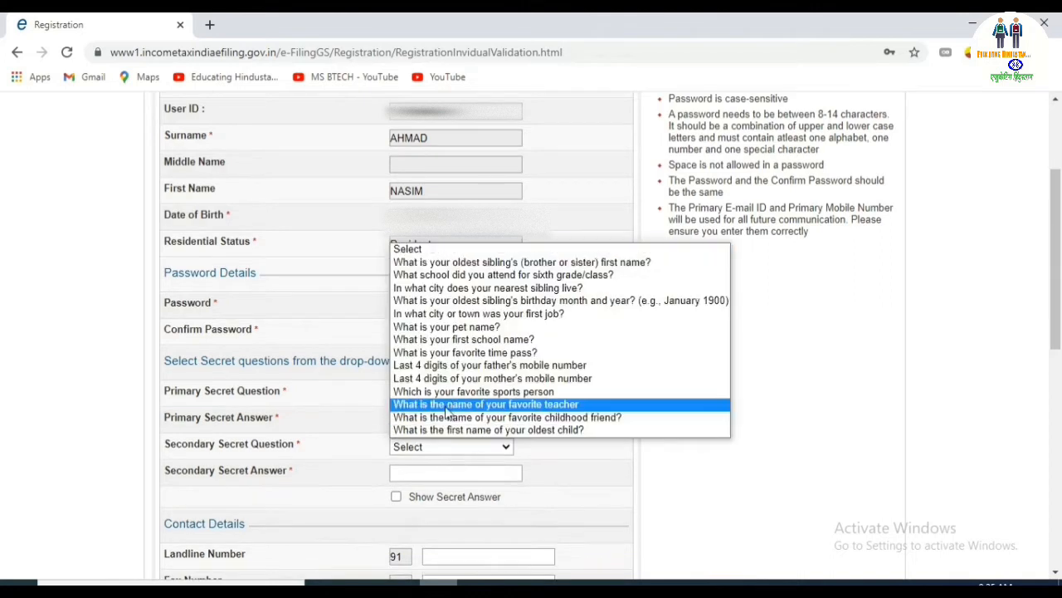
{"action": "left_click", "coordinate": [464, 339]}
{"action": "left_click", "coordinate": [470, 471]}
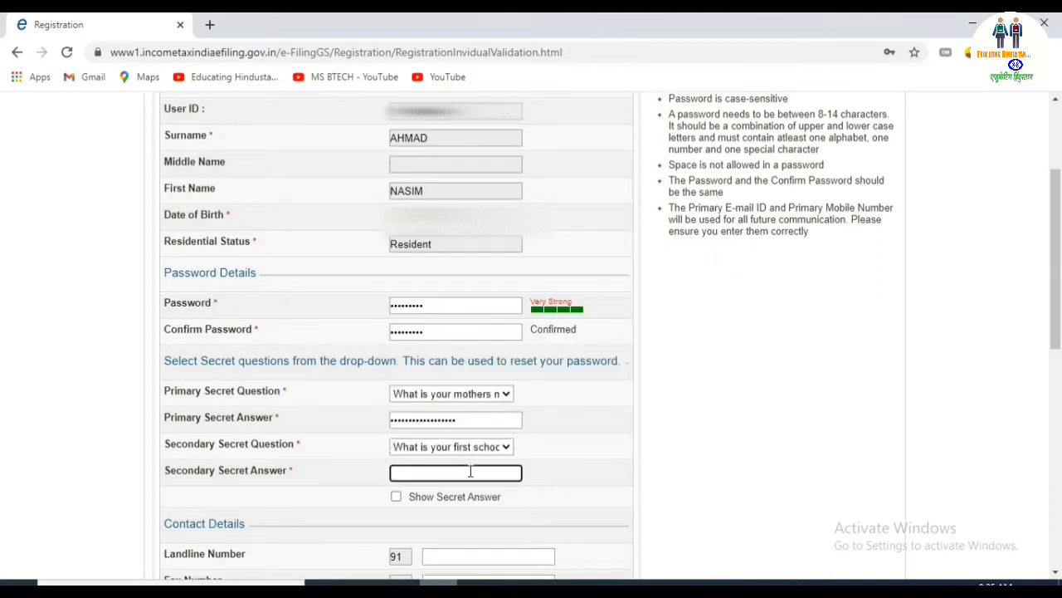
{"action": "scroll", "coordinate": [448, 398], "scroll_direction": "down", "scroll_amount": 2}
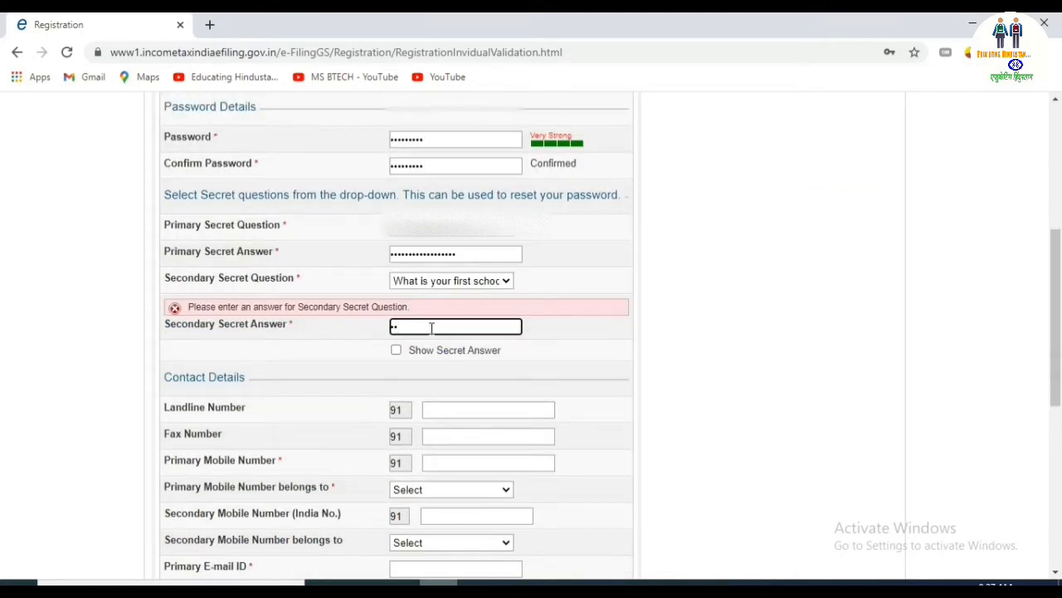
{"action": "type", "text": "•••••••••••••••"}
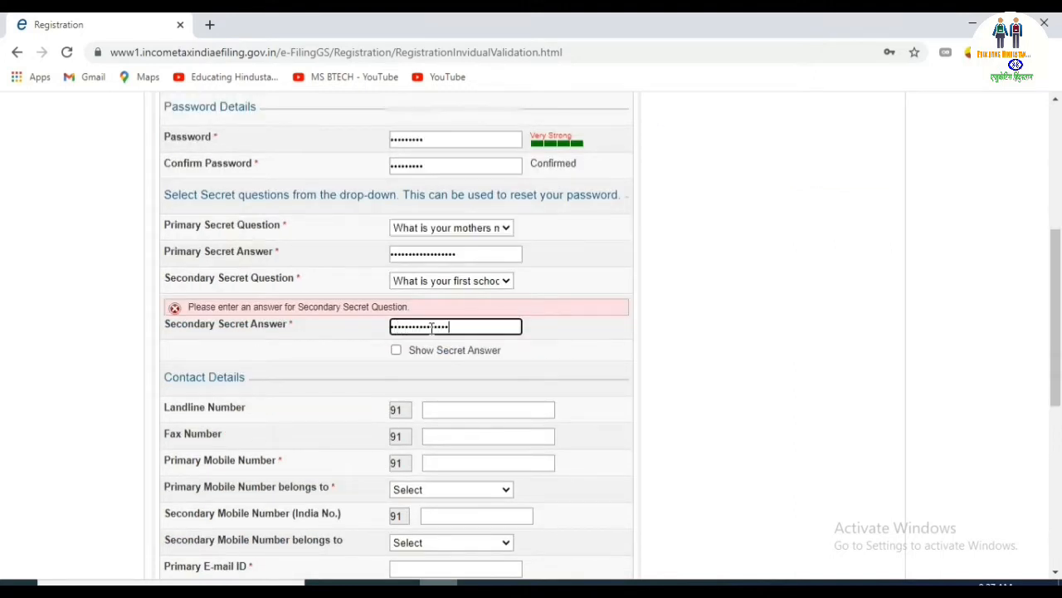
{"action": "left_click", "coordinate": [490, 463]}
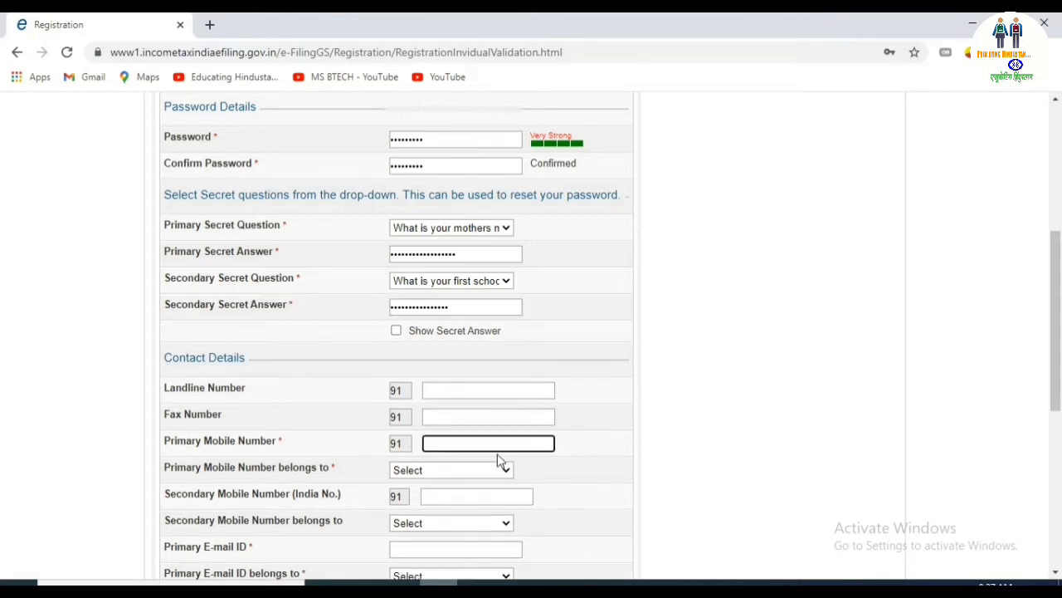
Enter the primary mobile number and mark it as belonging to Self.
{"action": "left_click", "coordinate": [508, 470]}
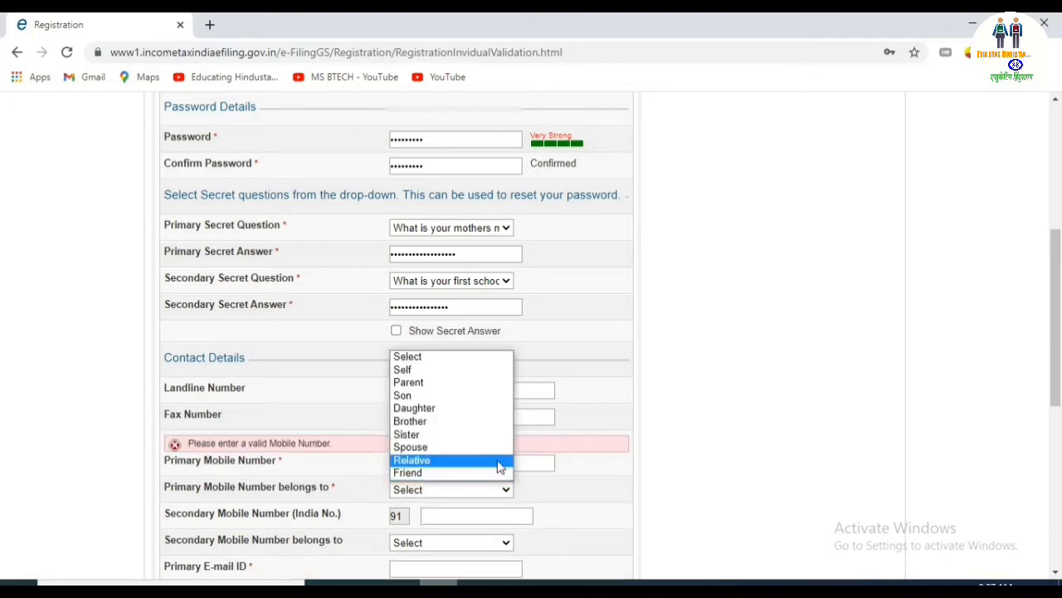
{"action": "left_click", "coordinate": [431, 370]}
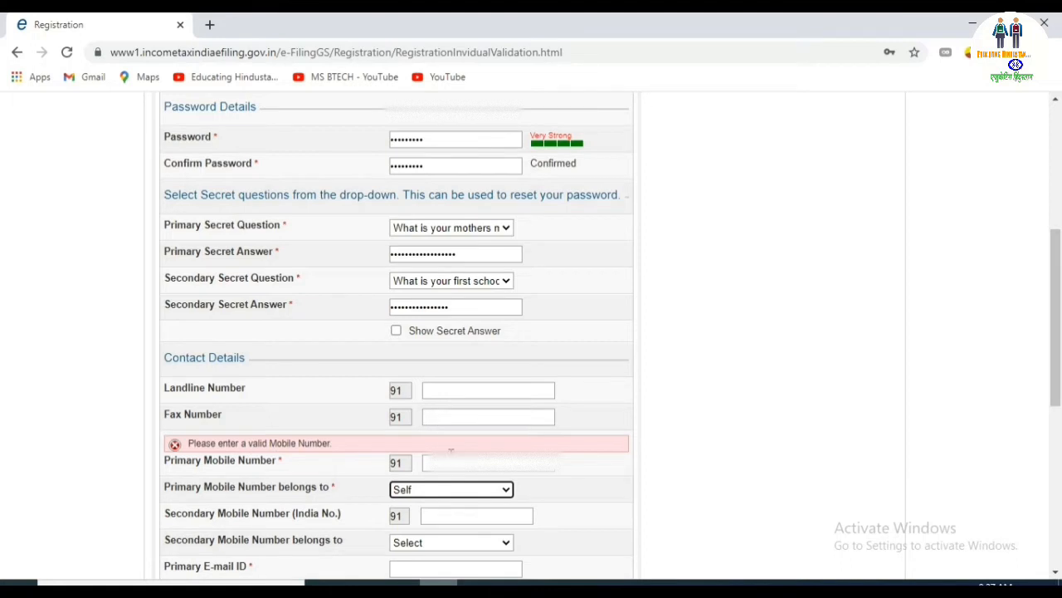
{"action": "left_click", "coordinate": [437, 463]}
{"action": "type", "text": "9"}
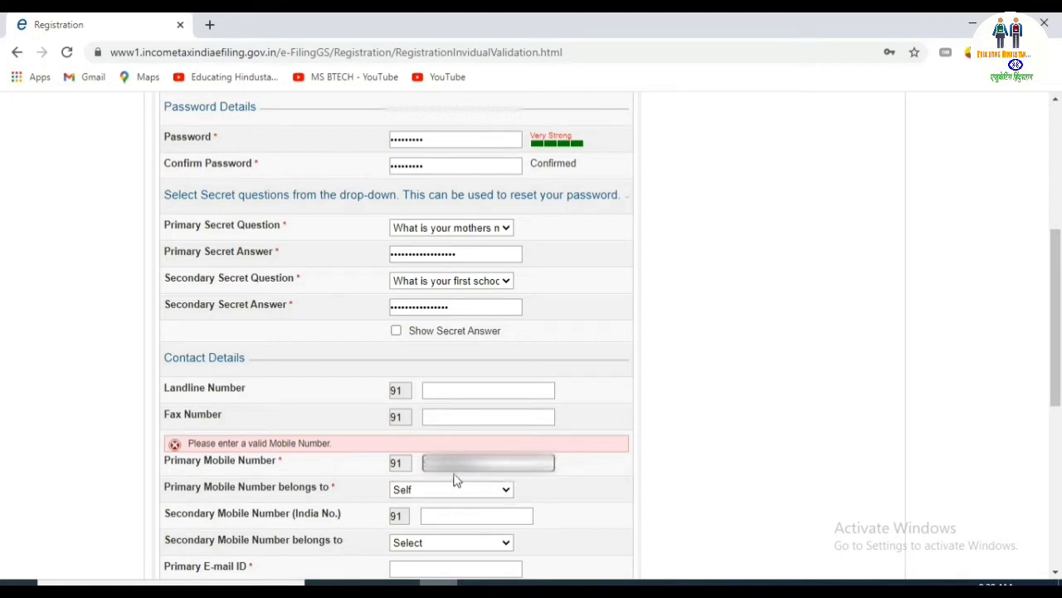
{"action": "left_click", "coordinate": [459, 519]}
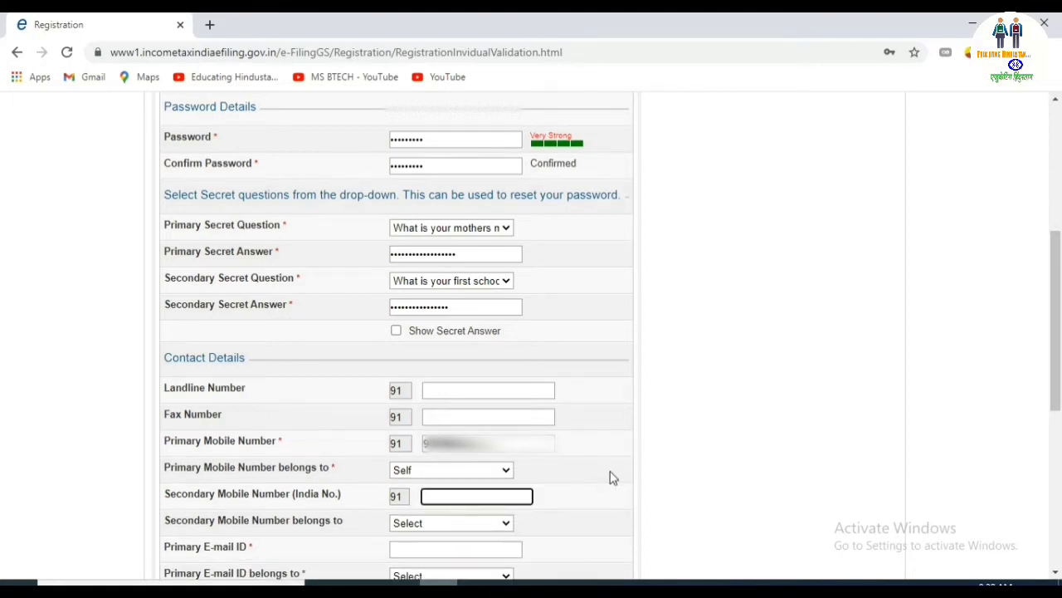
Enter the primary e-mail address and mark it as belonging to Self.
{"action": "left_click_drag", "start_coordinate": [1058, 355], "coordinate": [1058, 415]}
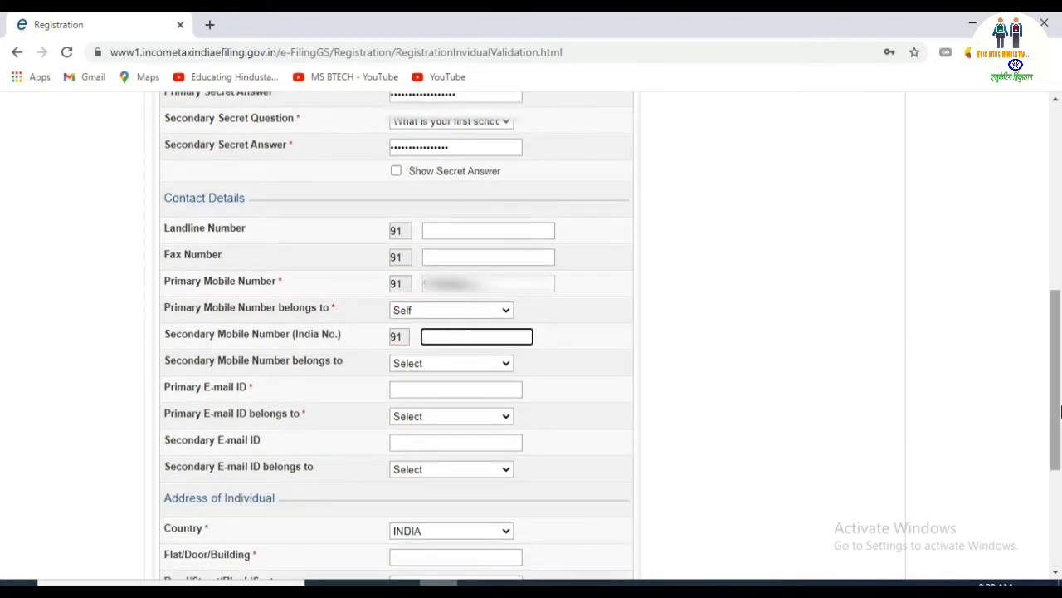
{"action": "left_click", "coordinate": [445, 391]}
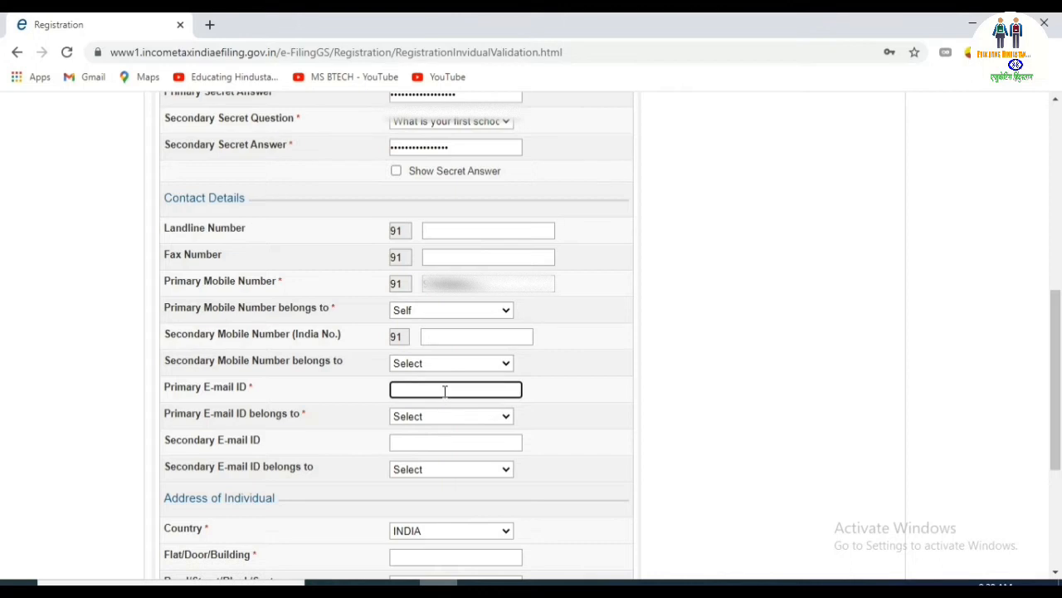
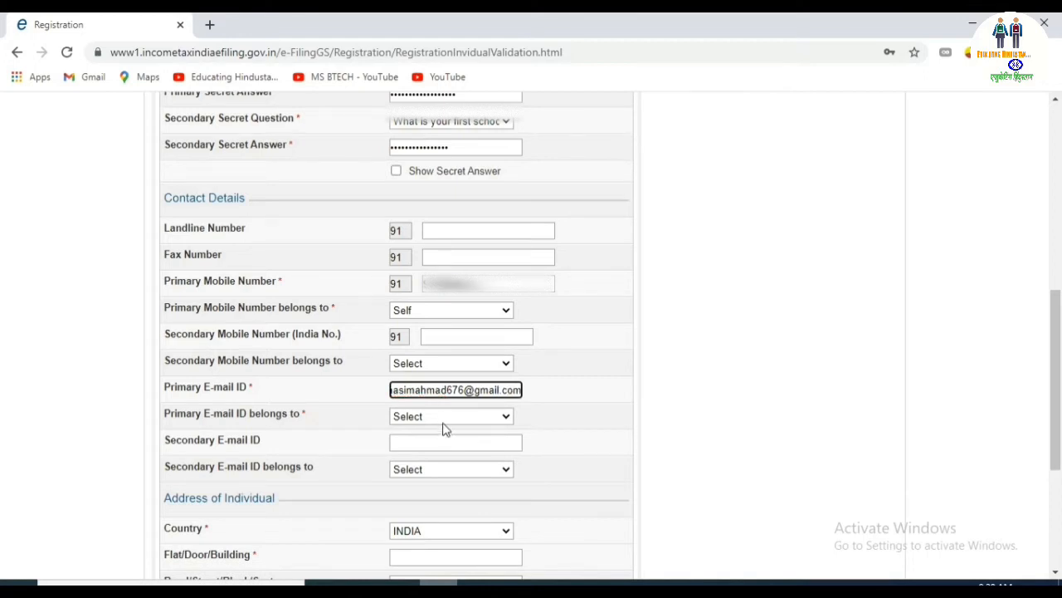
{"action": "left_click", "coordinate": [443, 420]}
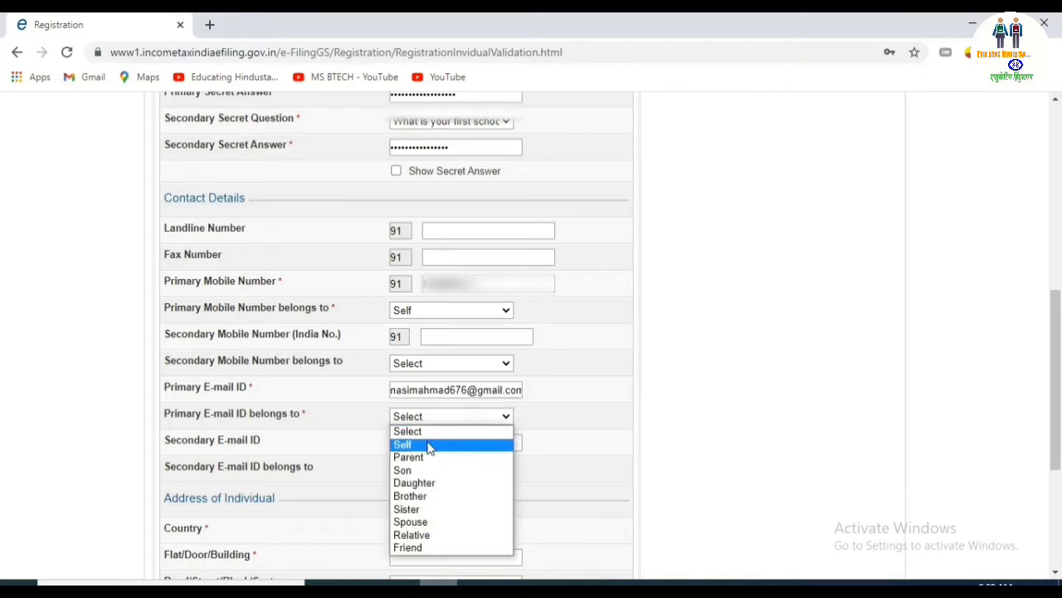
{"action": "left_click", "coordinate": [430, 444]}
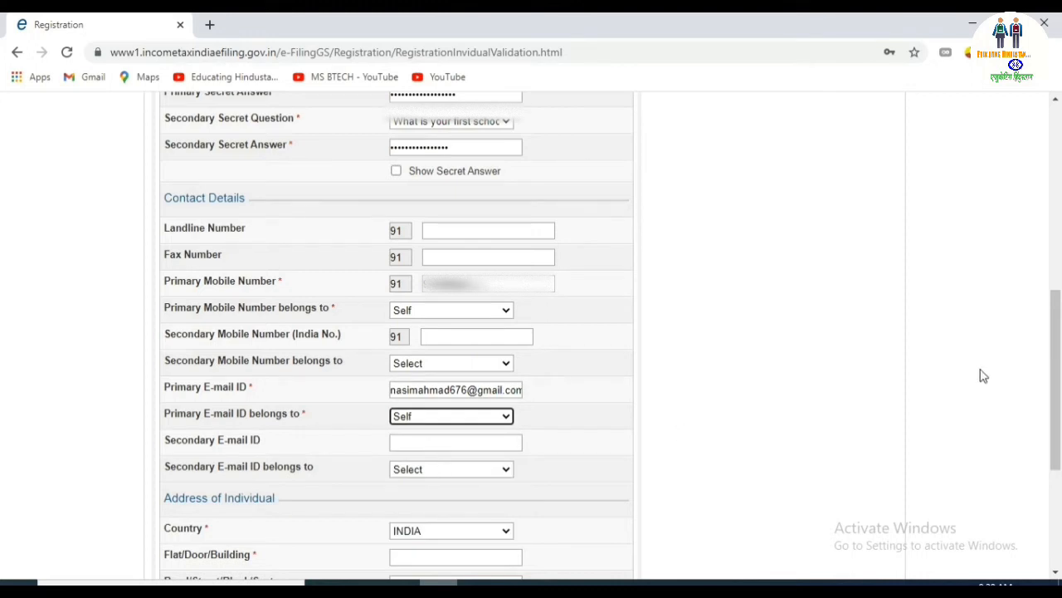
{"action": "left_click_drag", "start_coordinate": [1059, 359], "coordinate": [1060, 446]}
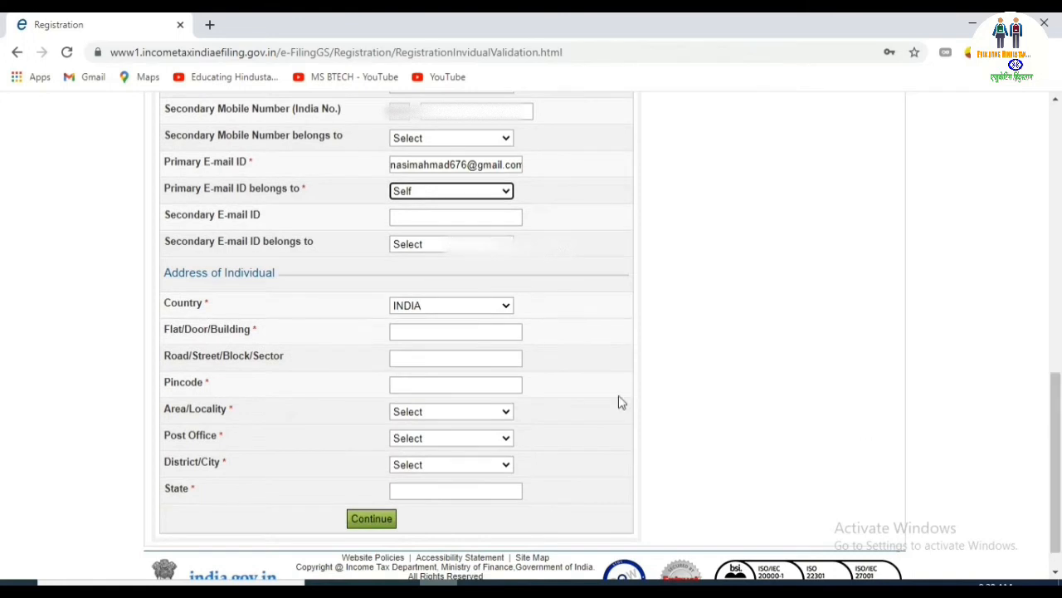
Type the flat number, the road/street line and the pincode of the individual's address.
{"action": "left_click", "coordinate": [469, 332]}
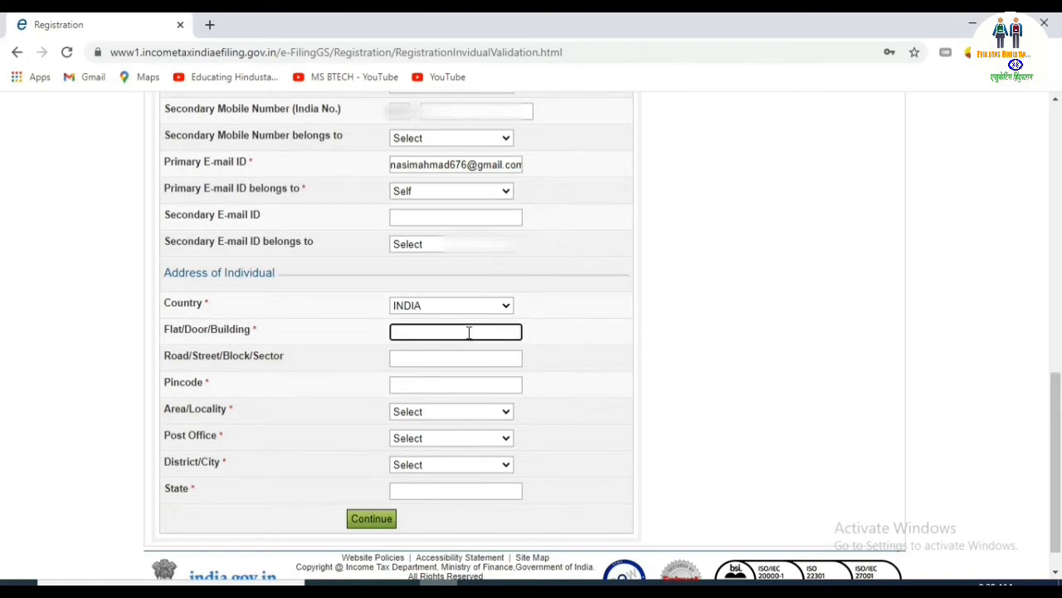
{"action": "type", "text": "00"}
{"action": "left_click", "coordinate": [454, 355]}
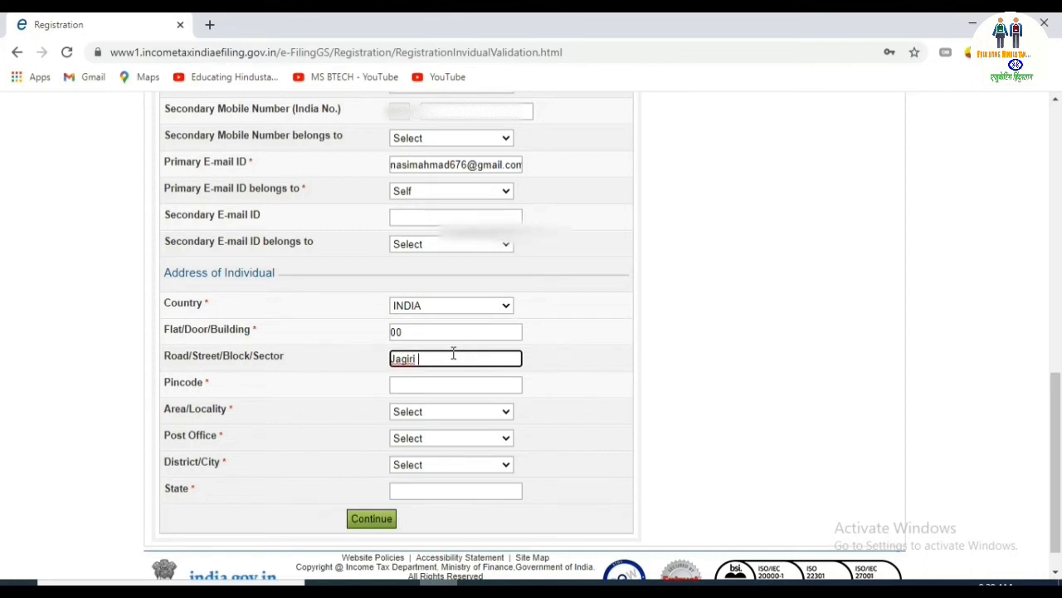
{"action": "left_click", "coordinate": [445, 386]}
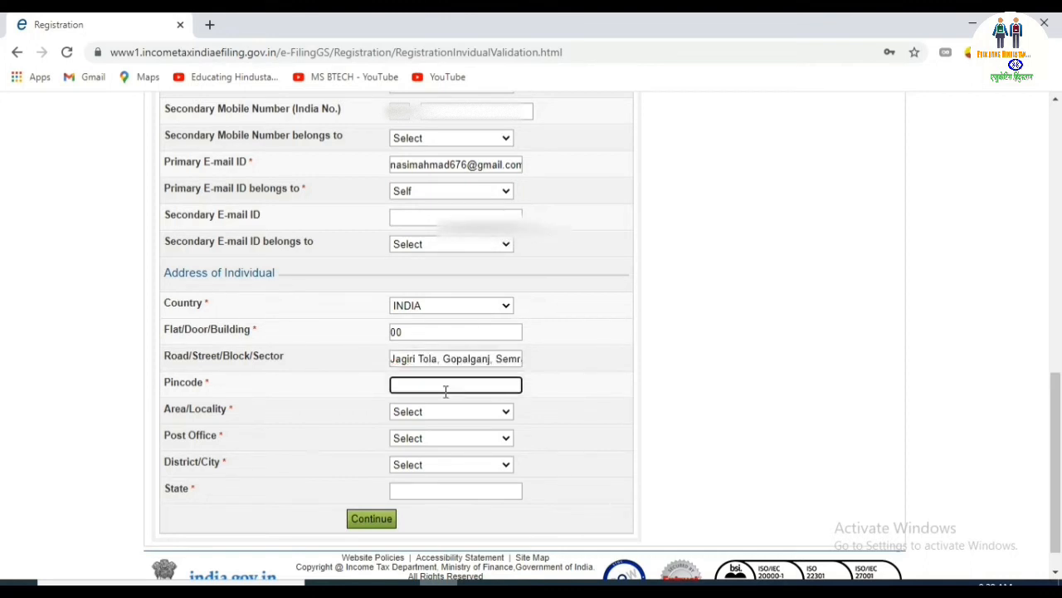
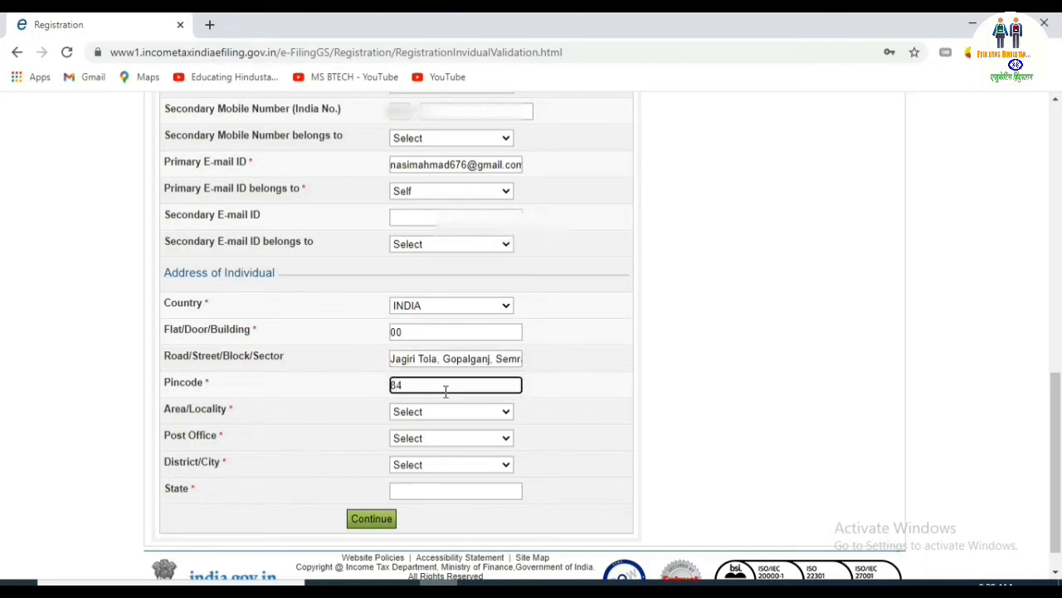
Choose the area/locality, post office and district that match the entered pincode.
{"action": "left_click", "coordinate": [423, 431]}
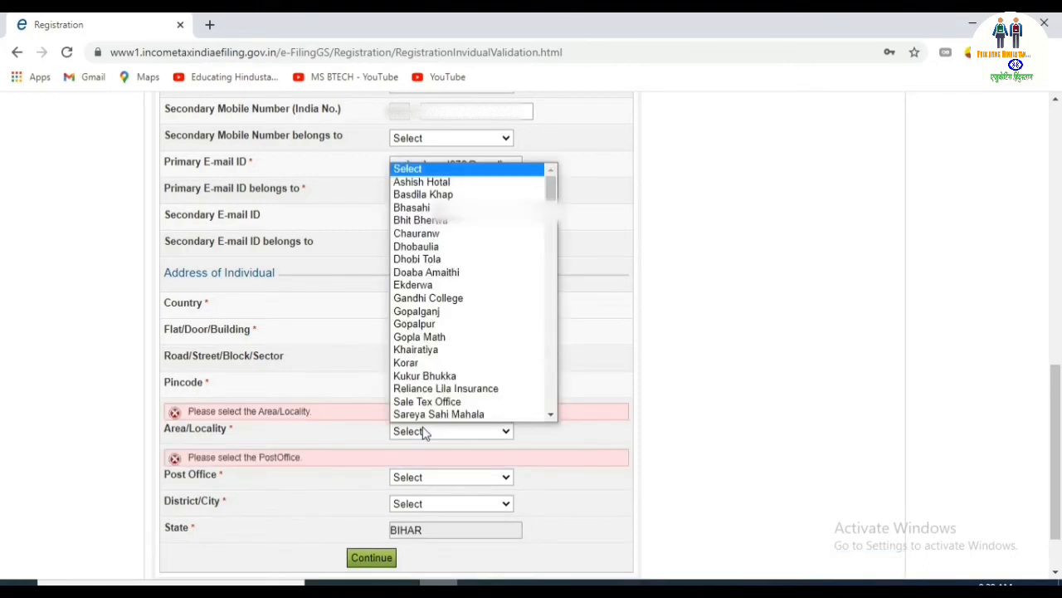
{"action": "scroll", "coordinate": [423, 420], "scroll_direction": "down", "scroll_amount": 1}
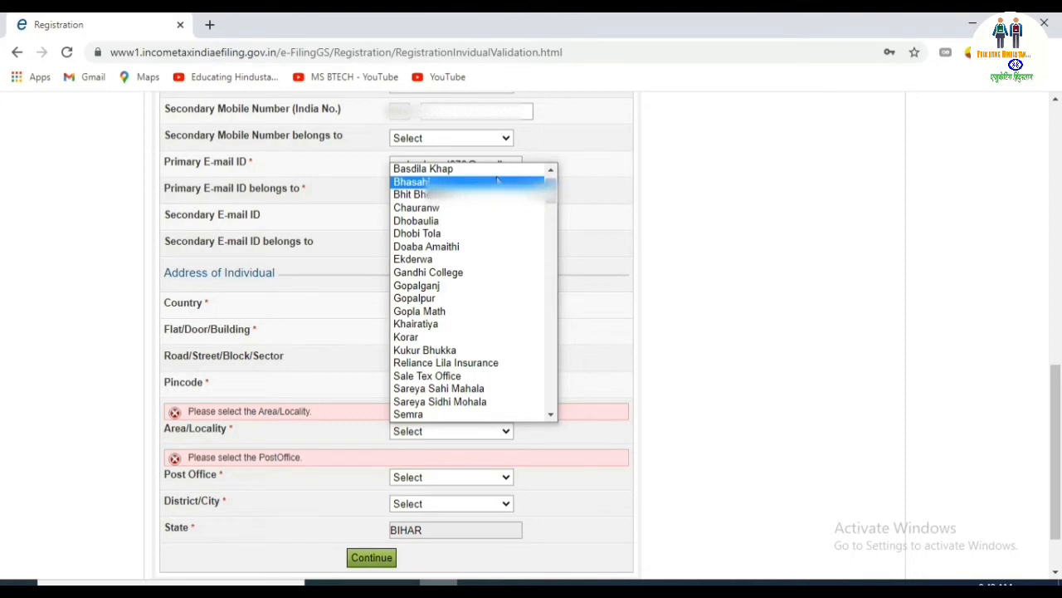
{"action": "key", "text": "Down"}
{"action": "key", "text": "Down"}
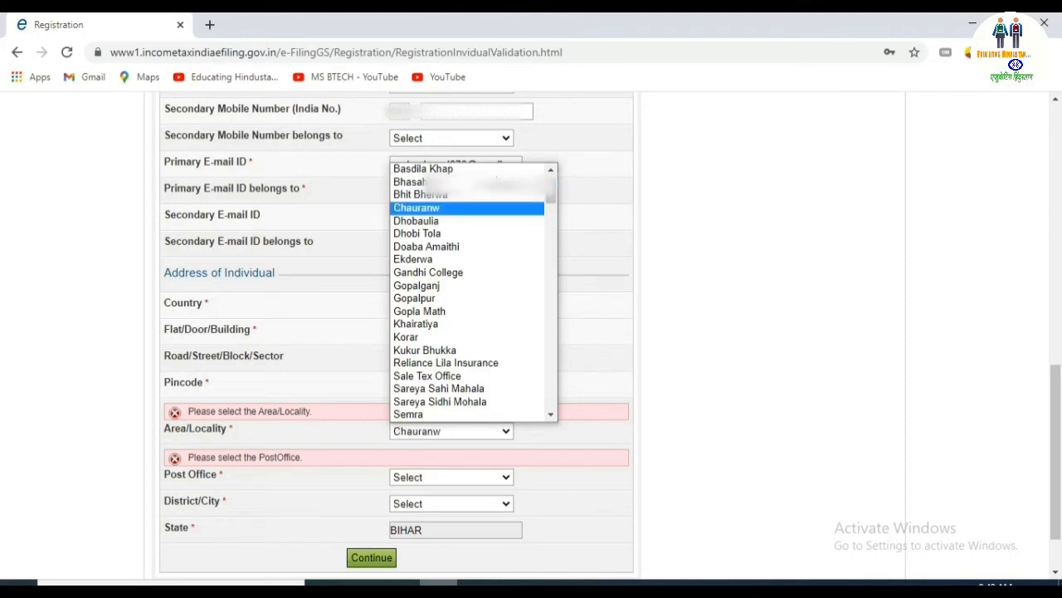
{"action": "left_click", "coordinate": [418, 286]}
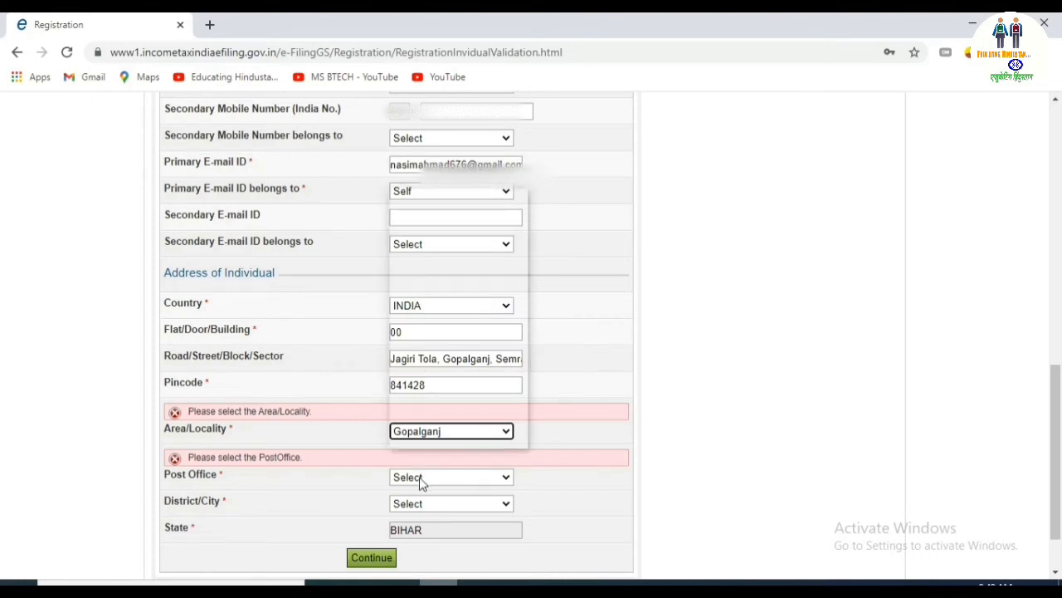
{"action": "left_click", "coordinate": [421, 481]}
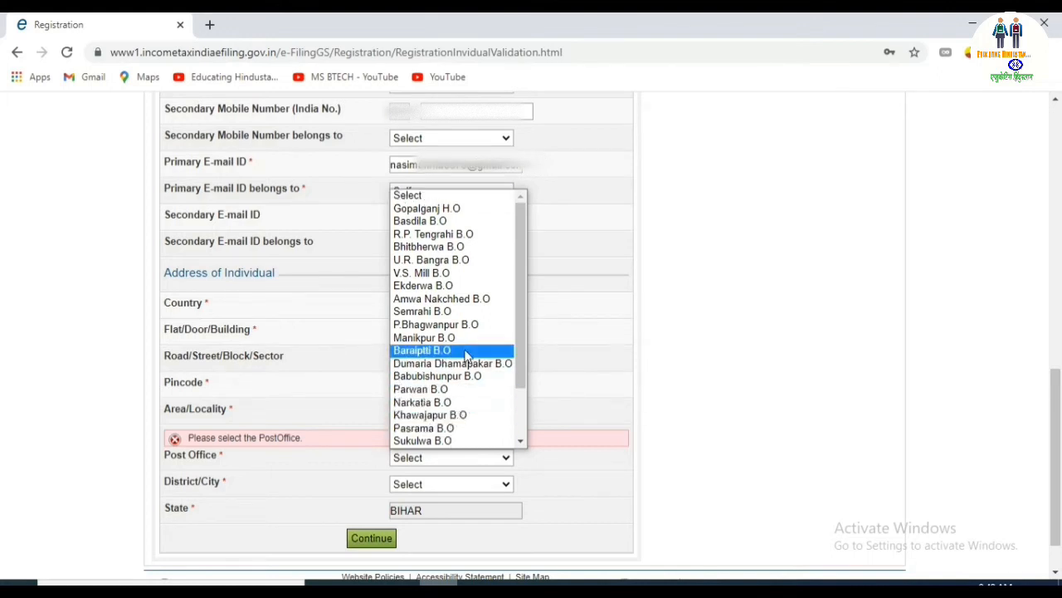
{"action": "left_click", "coordinate": [456, 212]}
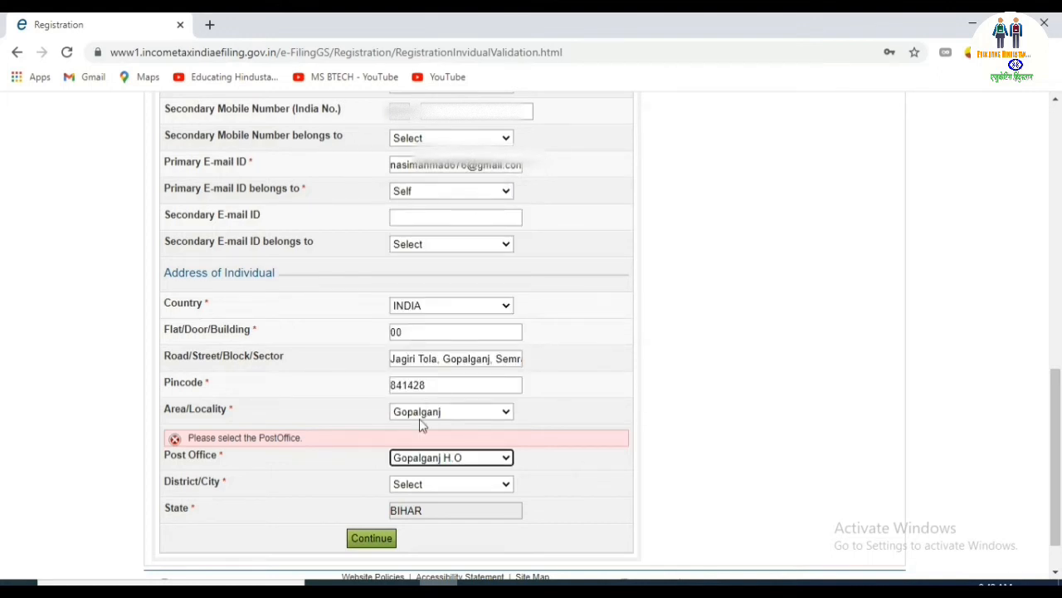
{"action": "left_click", "coordinate": [415, 486]}
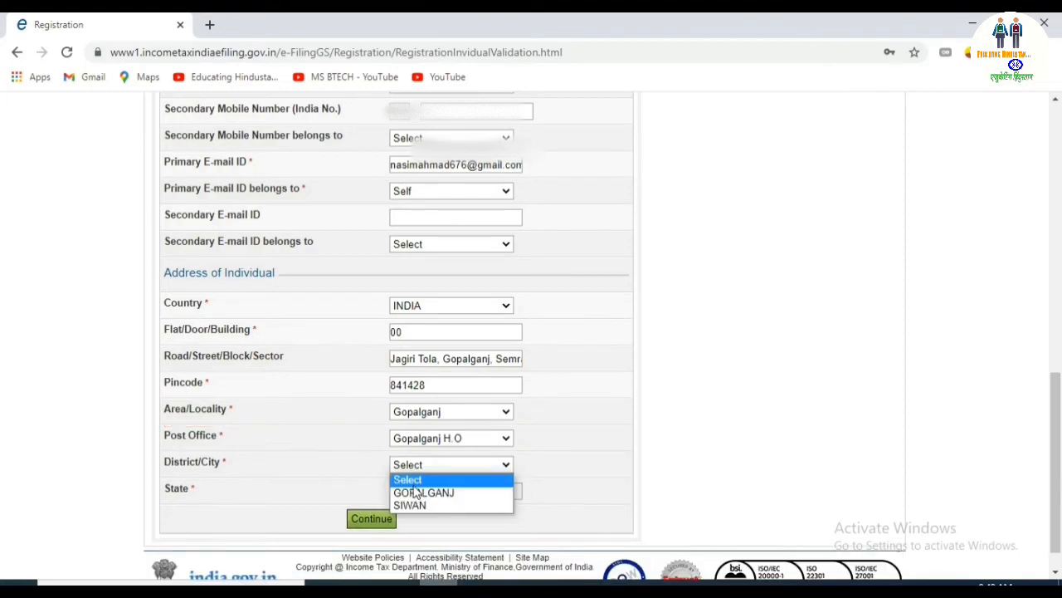
{"action": "left_click", "coordinate": [435, 496]}
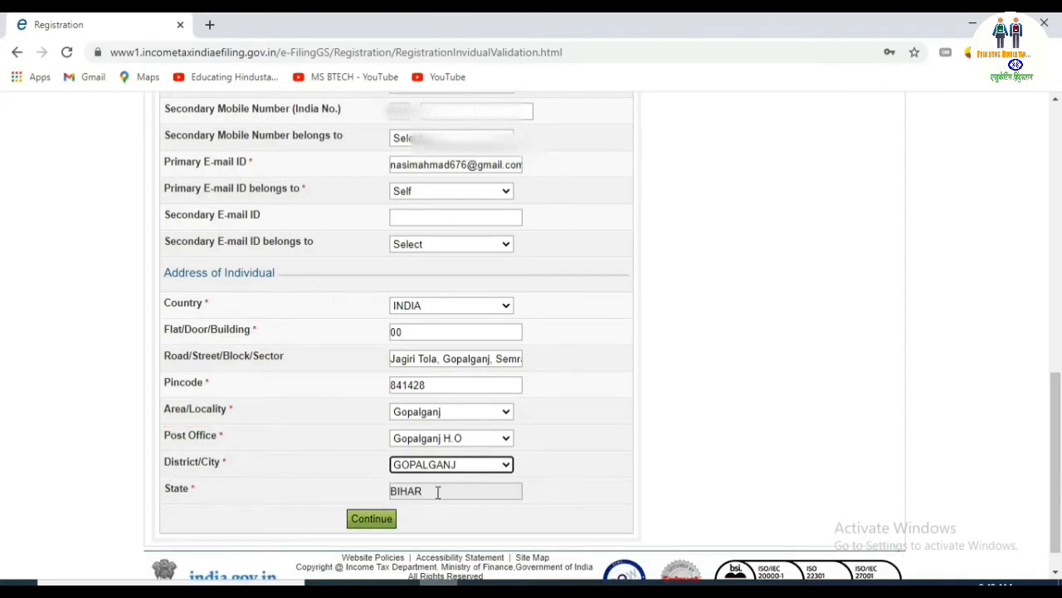
{"action": "left_click", "coordinate": [438, 491]}
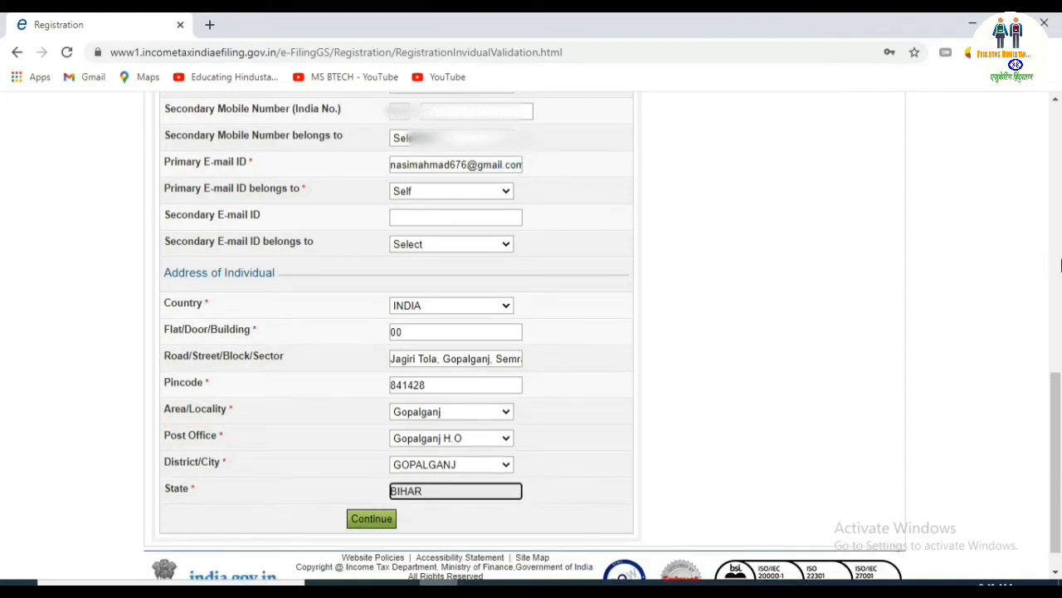
Review and submit the registration form, confirming OTPs be sent to mobile and e-mail.
{"action": "left_click_drag", "start_coordinate": [1057, 423], "coordinate": [1057, 382]}
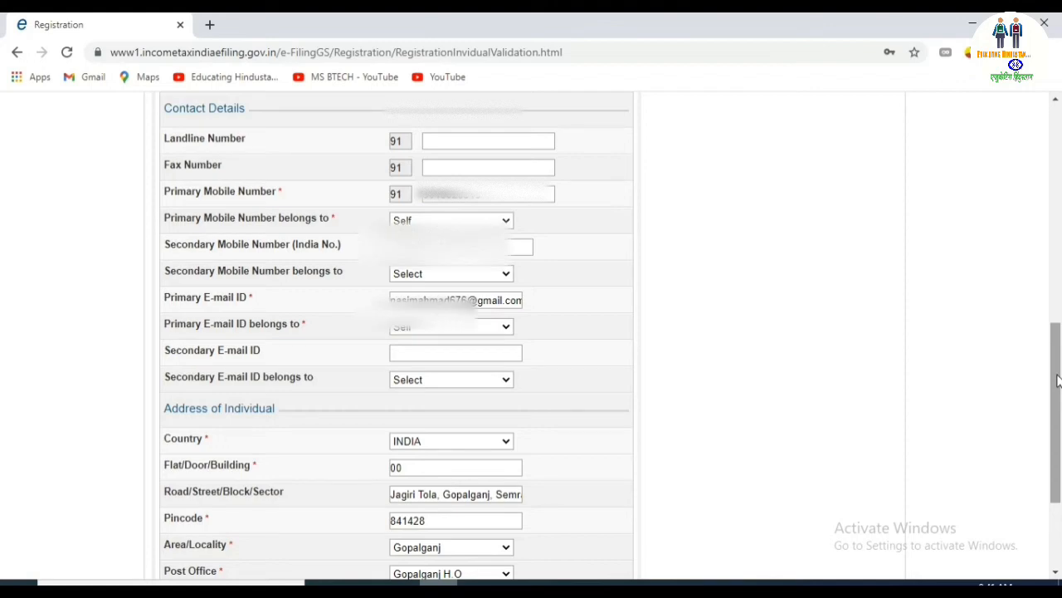
{"action": "left_click_drag", "start_coordinate": [1058, 380], "coordinate": [1059, 455]}
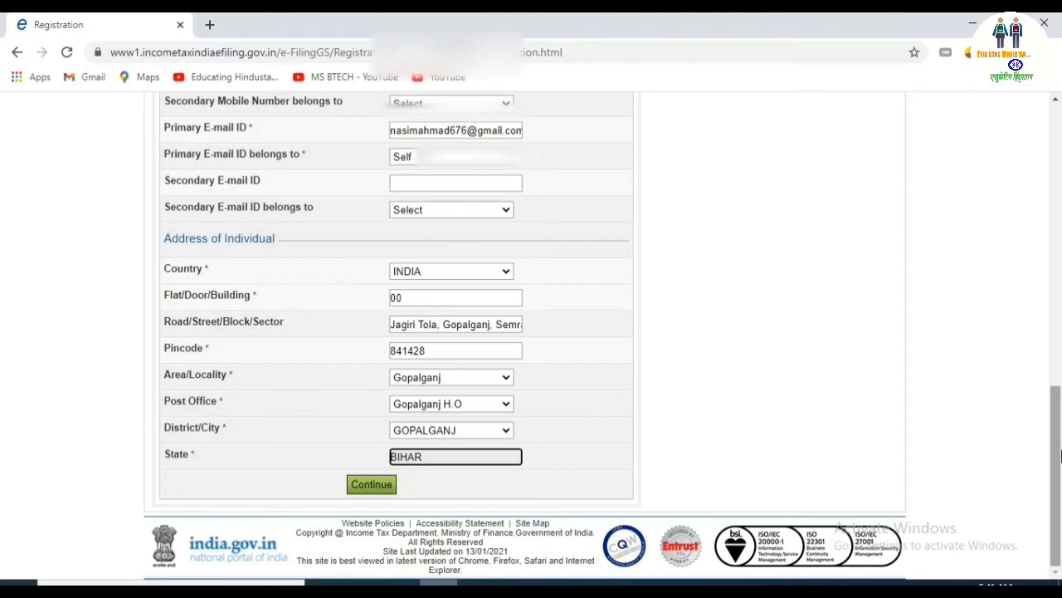
{"action": "left_click", "coordinate": [384, 494]}
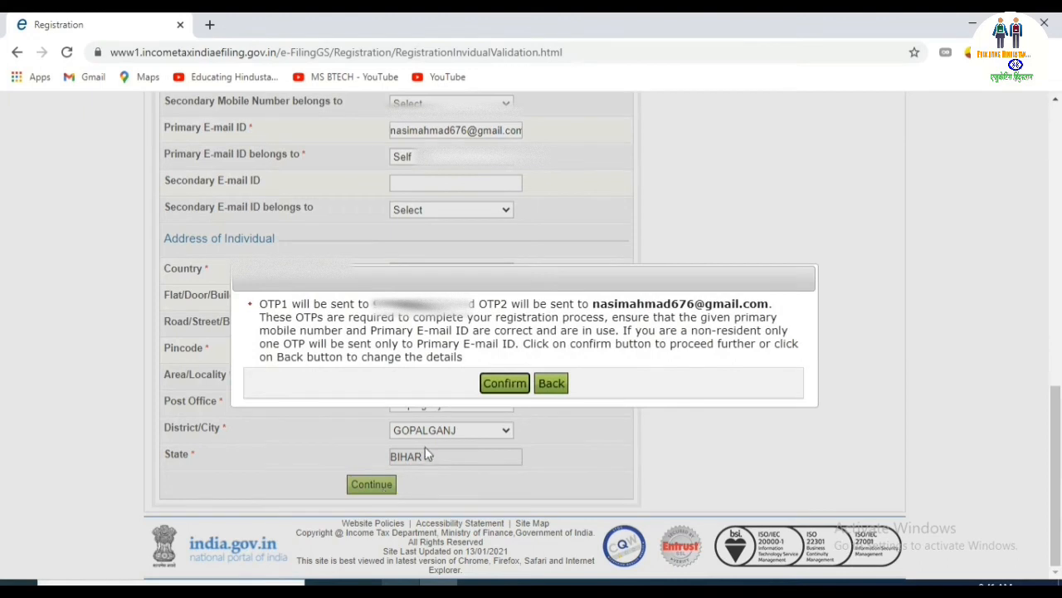
{"action": "left_click", "coordinate": [492, 383]}
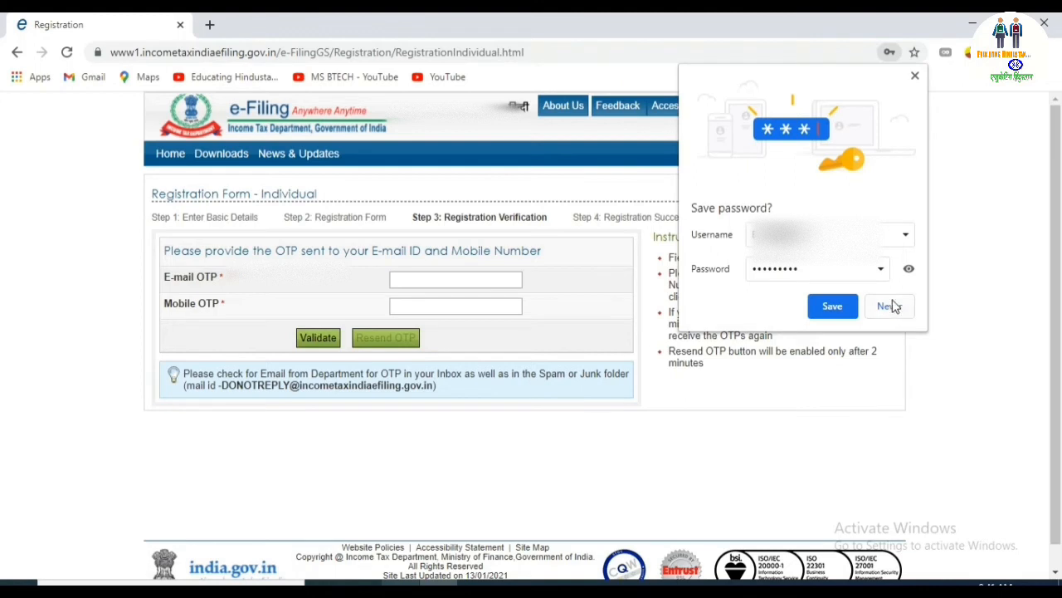
Save the password in the browser, then enter and validate the e-mail and mobile OTPs.
{"action": "left_click", "coordinate": [833, 306]}
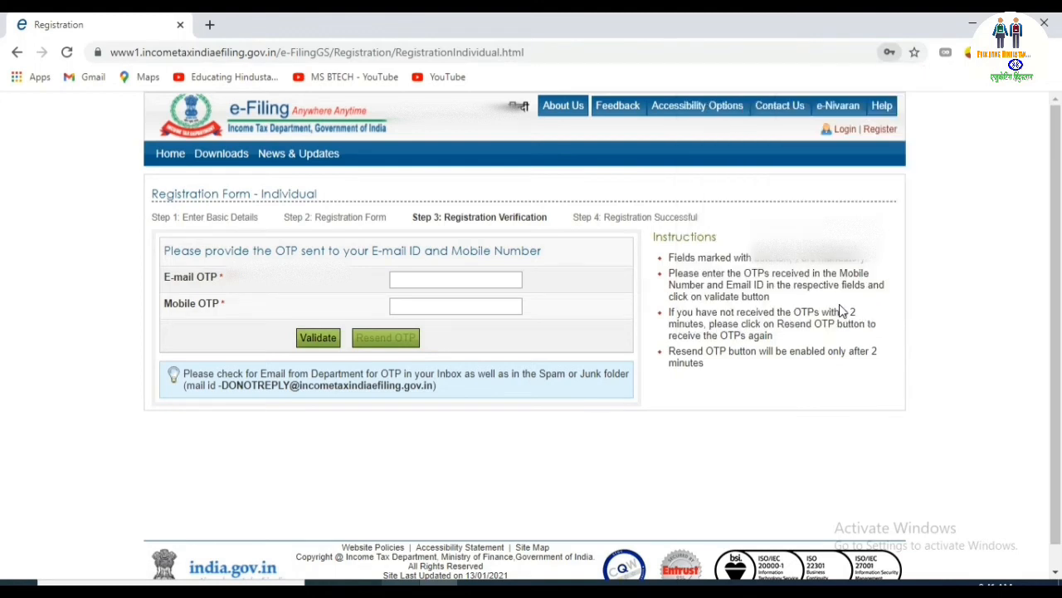
{"action": "left_click", "coordinate": [470, 282]}
{"action": "type", "text": "1"}
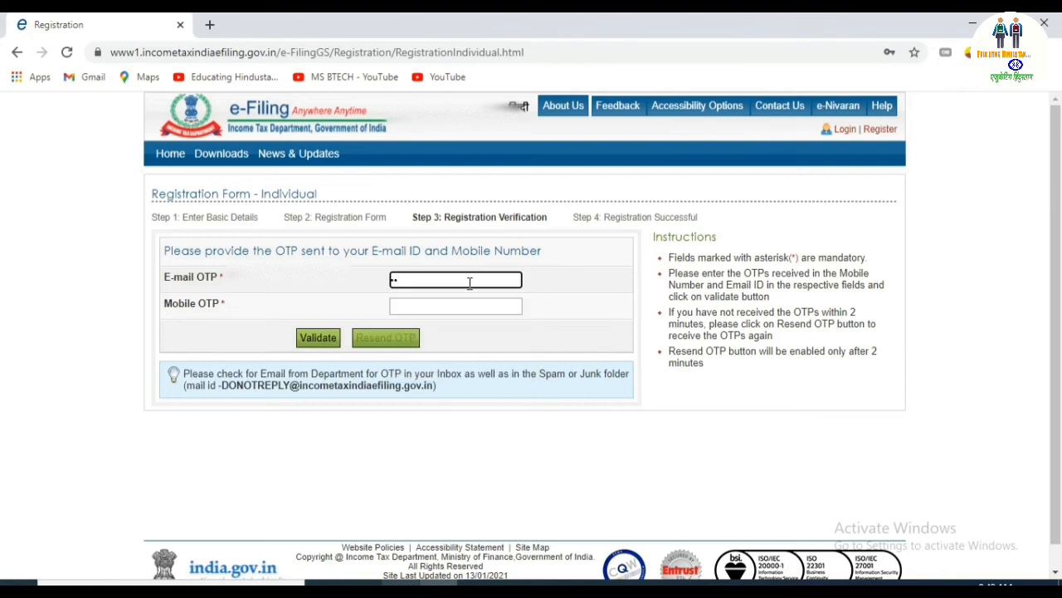
{"action": "type", "text": "23456"}
{"action": "left_click", "coordinate": [458, 306]}
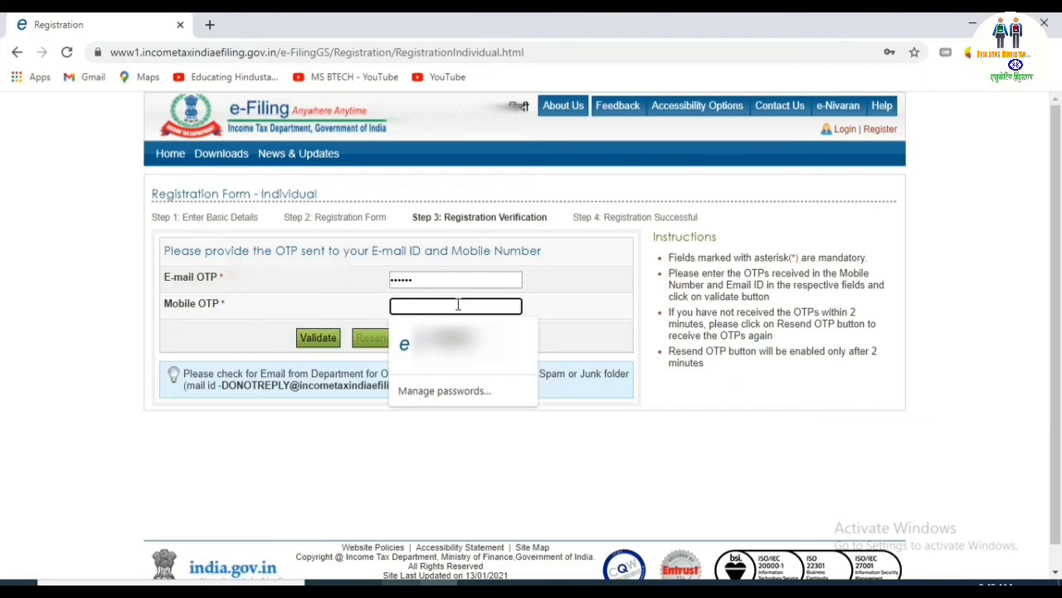
{"action": "type", "text": "123"}
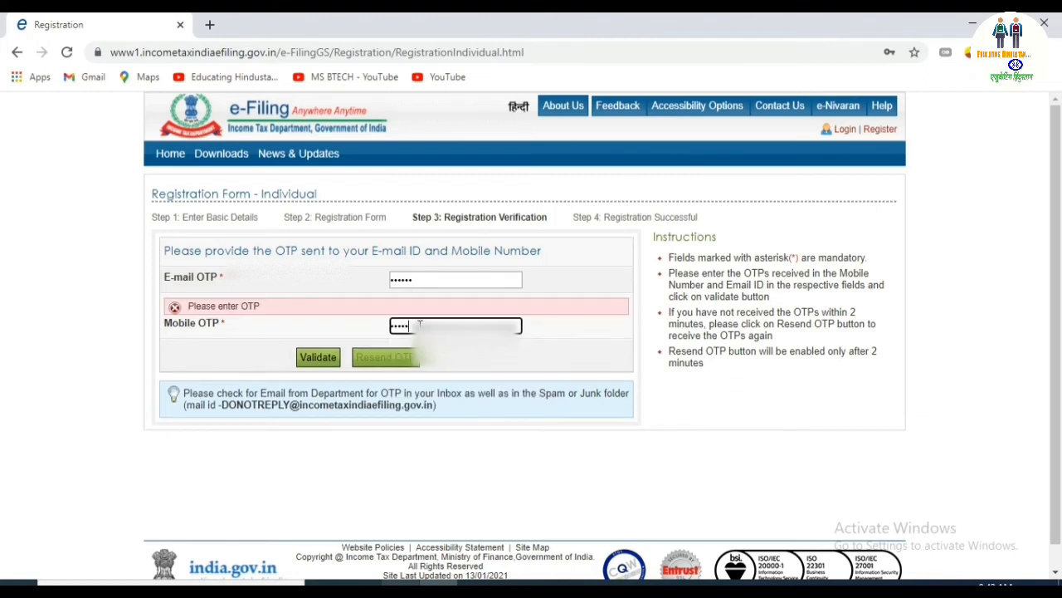
{"action": "left_click", "coordinate": [325, 356]}
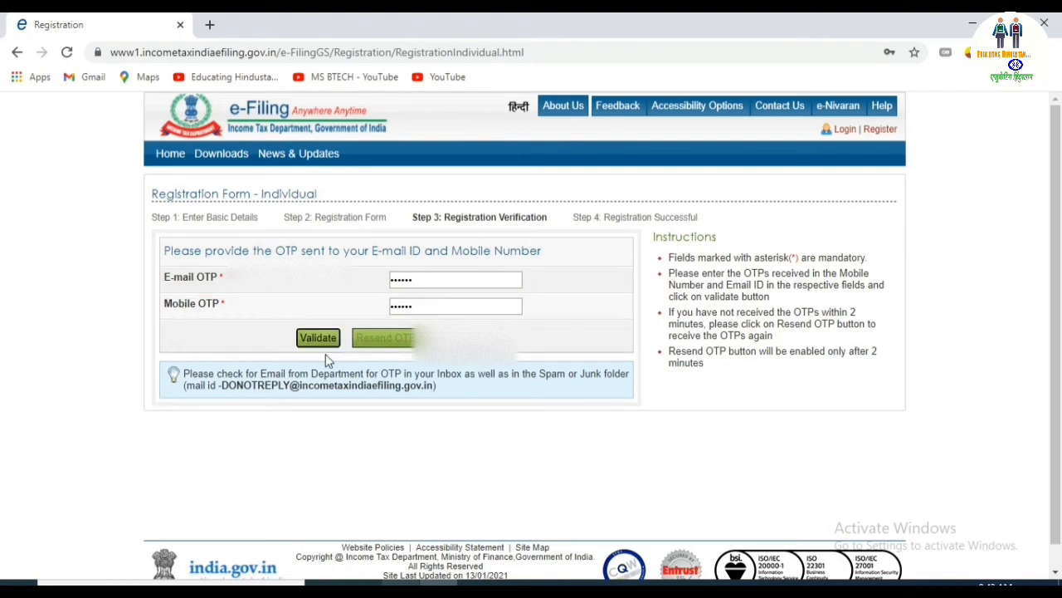
{"action": "left_click", "coordinate": [324, 340]}
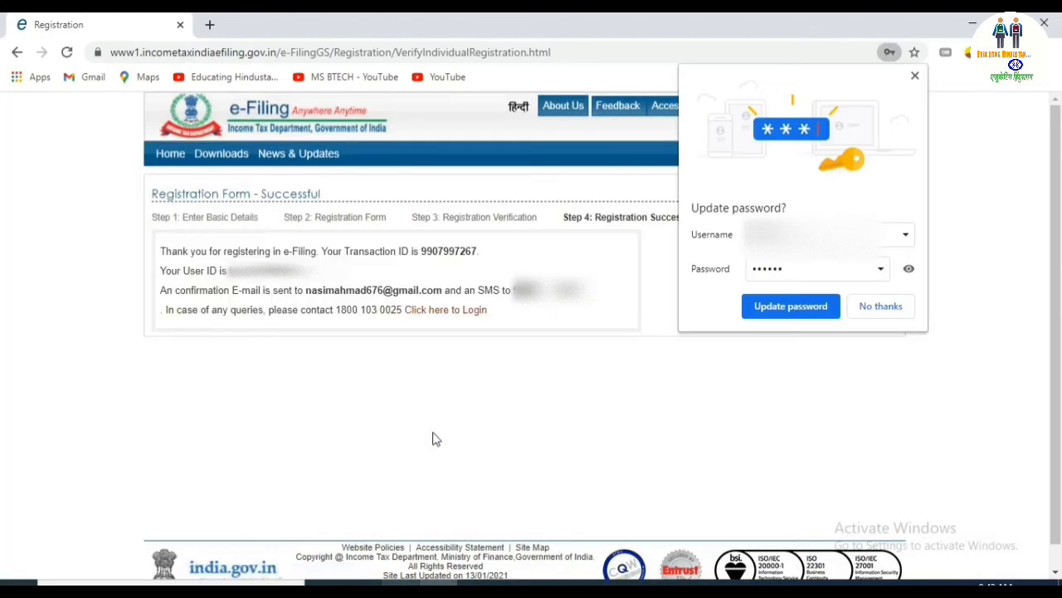
Decline the browser's password update and follow the link to the Login page.
{"action": "left_click", "coordinate": [878, 307]}
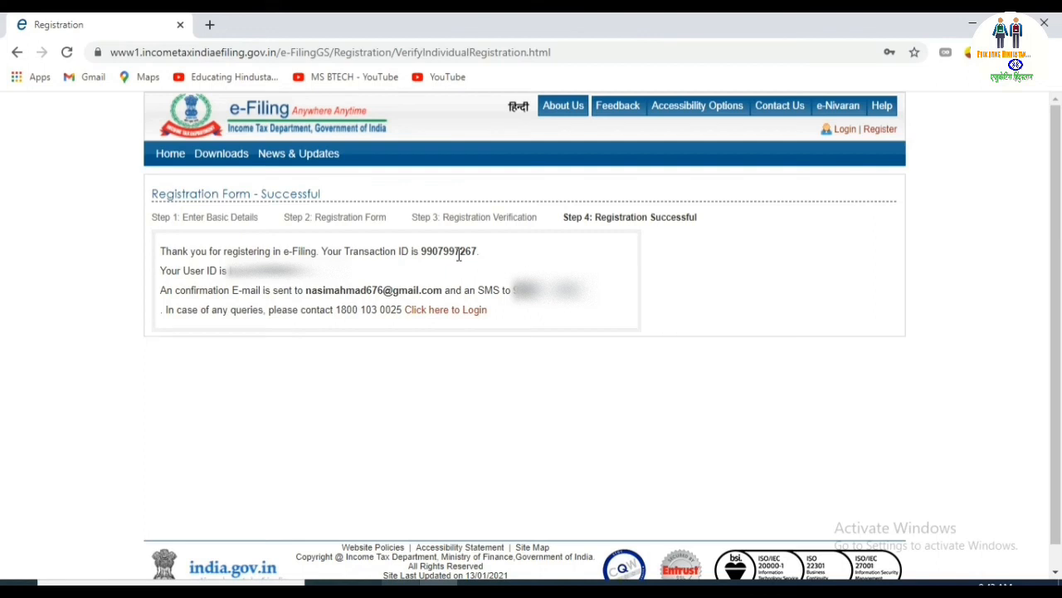
{"action": "left_click", "coordinate": [449, 315]}
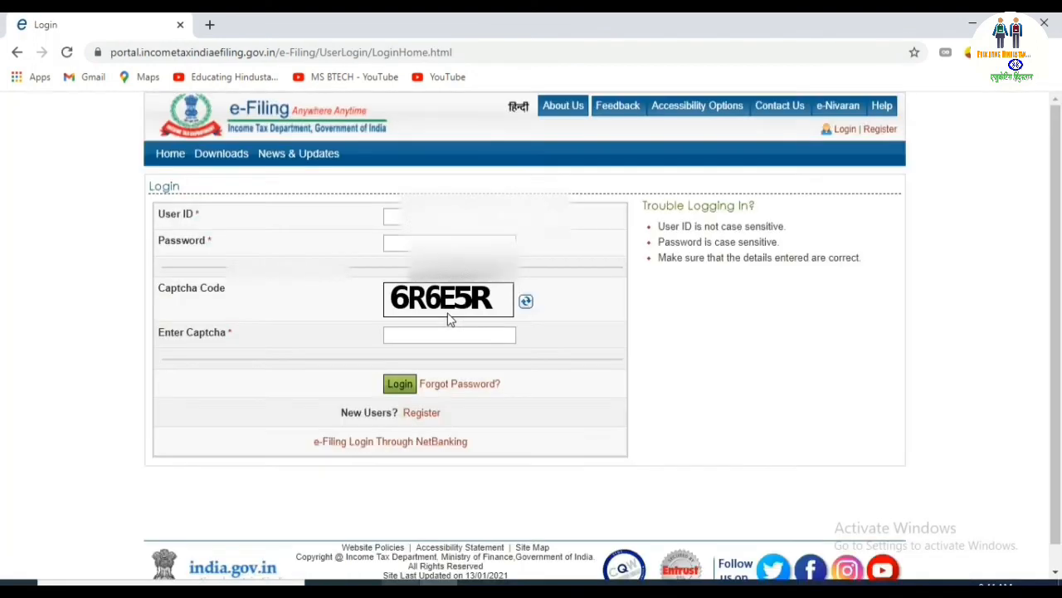
Enter the new account's user ID and password on the Login page.
{"action": "left_click", "coordinate": [448, 217]}
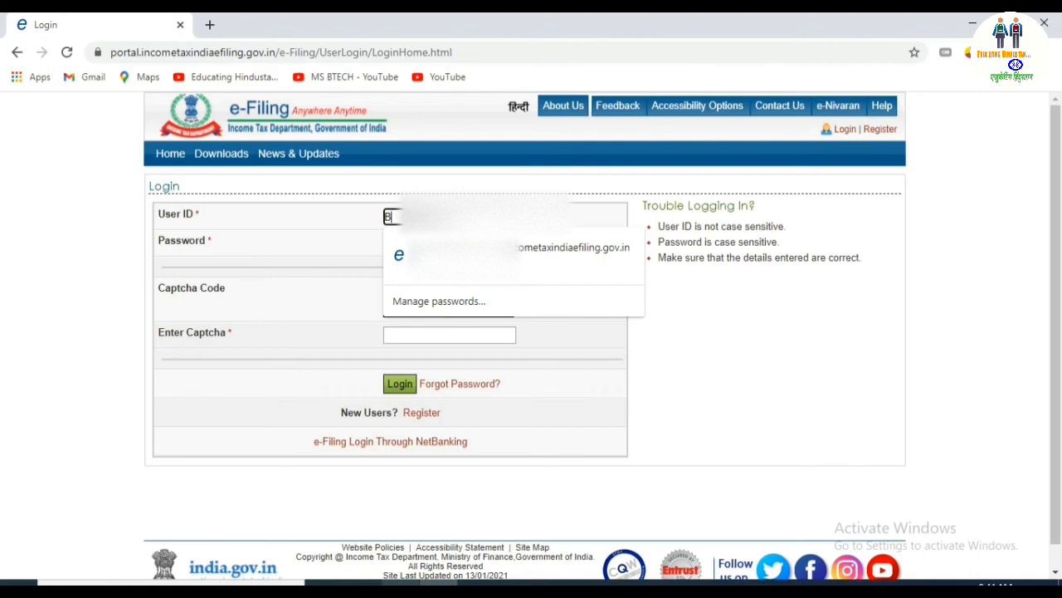
{"action": "type", "text": "CX"}
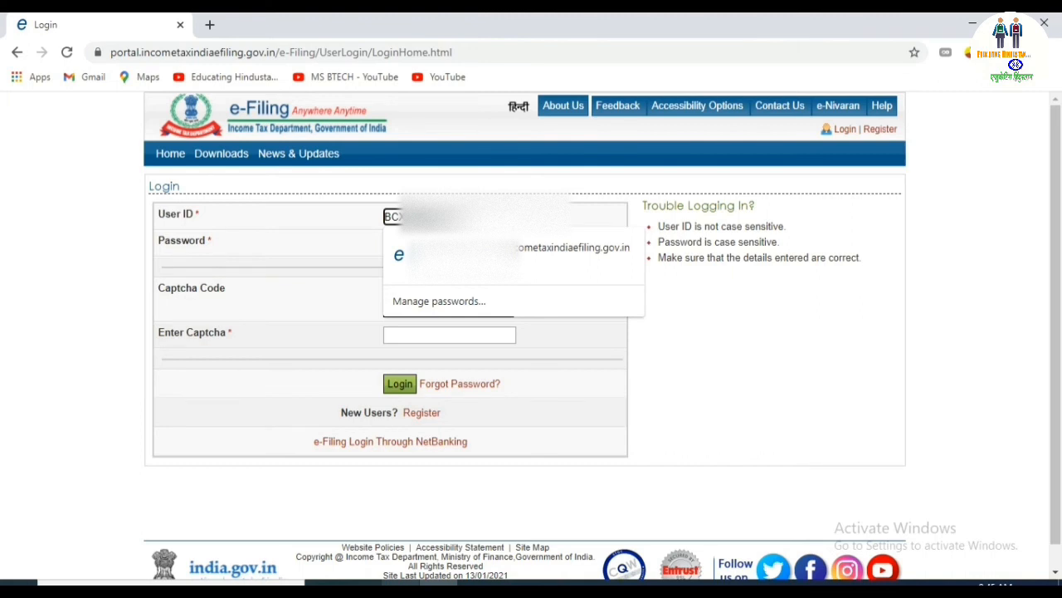
{"action": "left_click", "coordinate": [324, 293]}
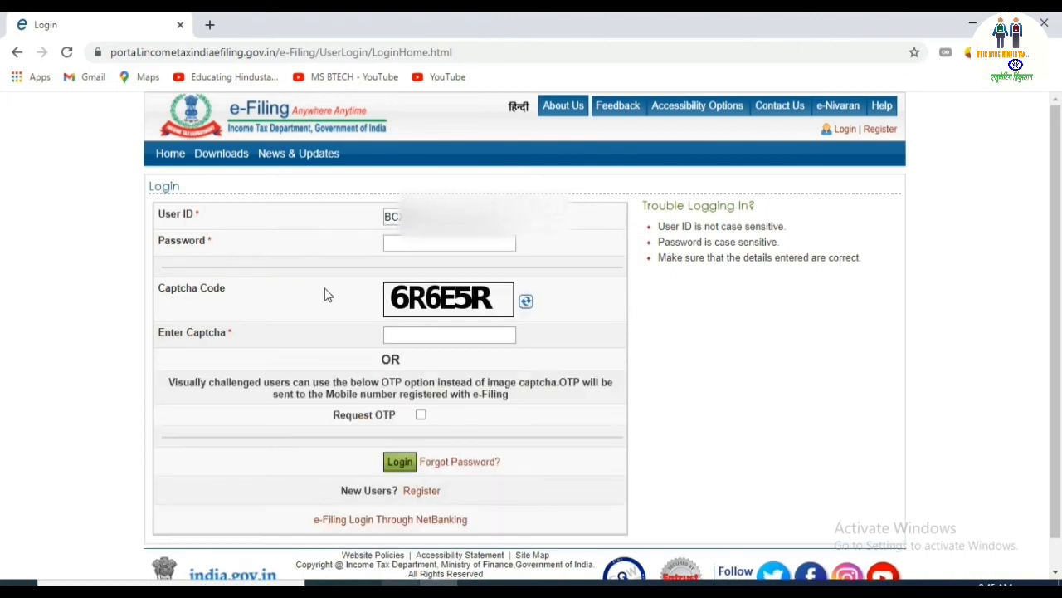
{"action": "left_click", "coordinate": [409, 243]}
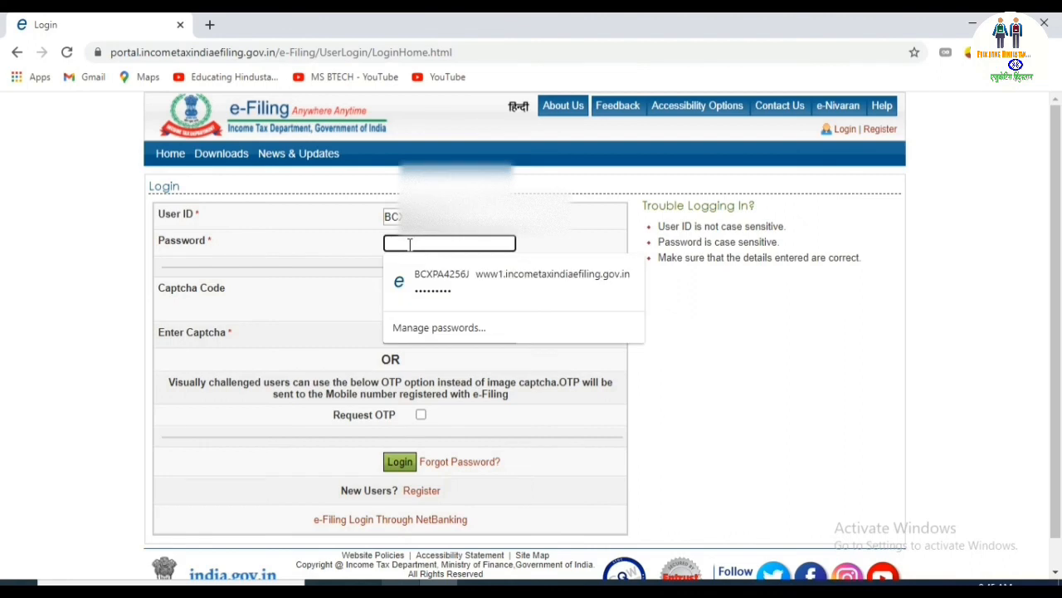
{"action": "type", "text": "********"}
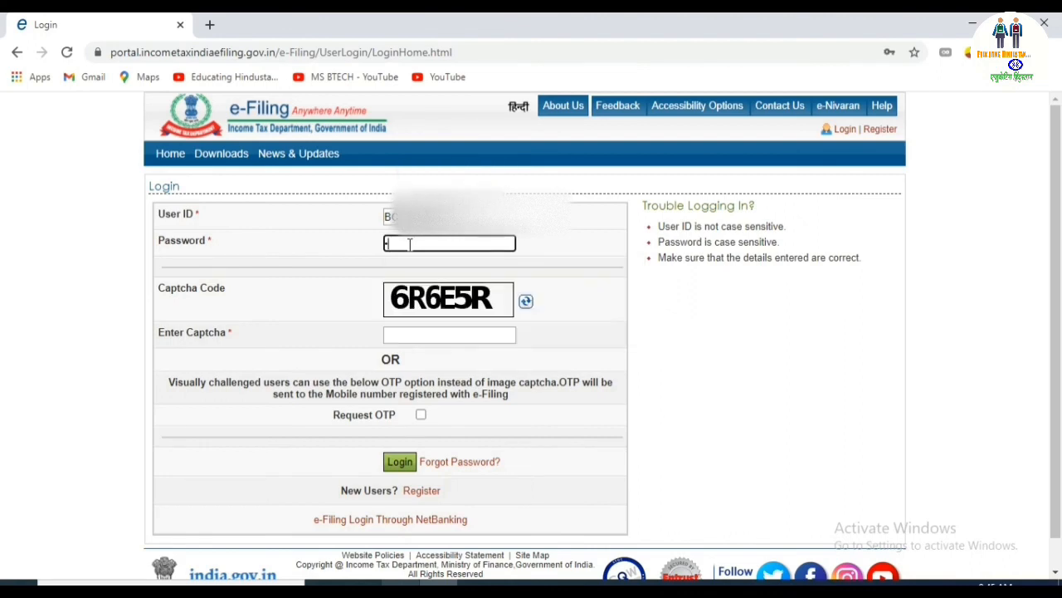
{"action": "type", "text": "*"}
Fill in the displayed captcha code and submit the login.
{"action": "left_click", "coordinate": [427, 330]}
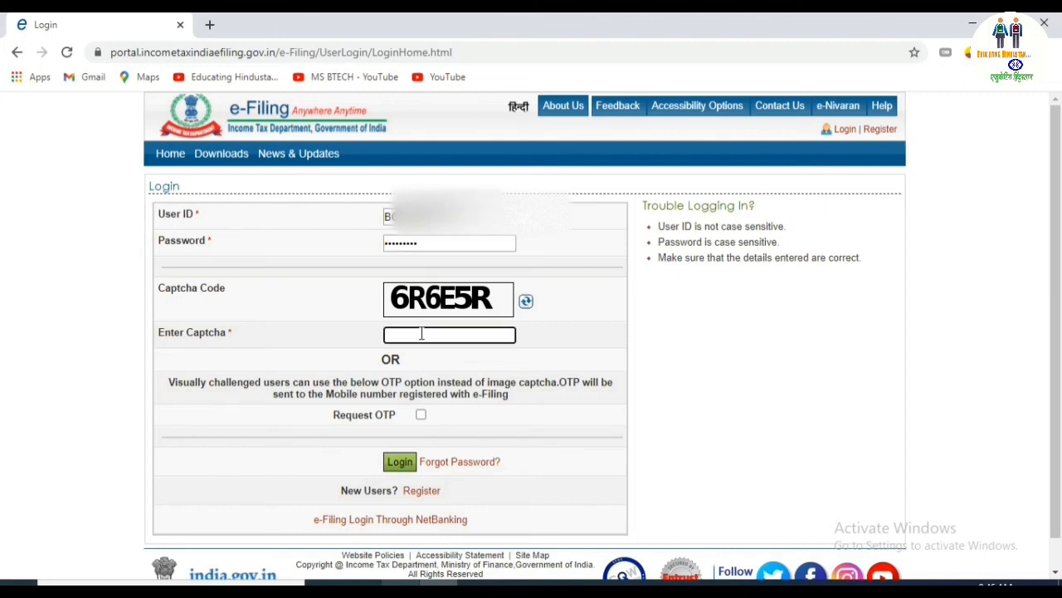
{"action": "type", "text": "6R6"}
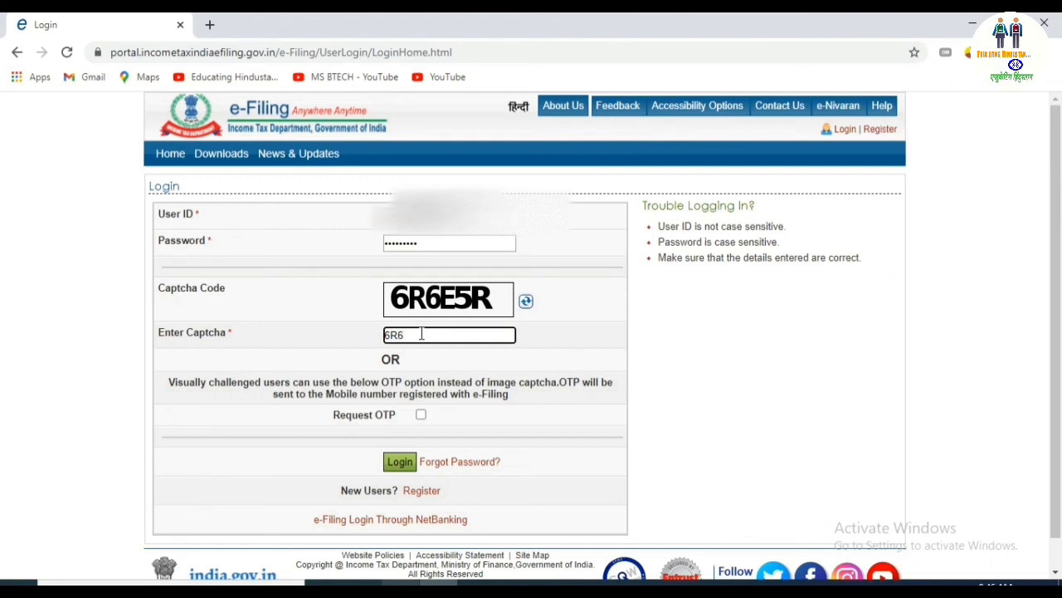
{"action": "type", "text": "E5R"}
{"action": "scroll", "coordinate": [498, 349], "scroll_direction": "down", "scroll_amount": 1}
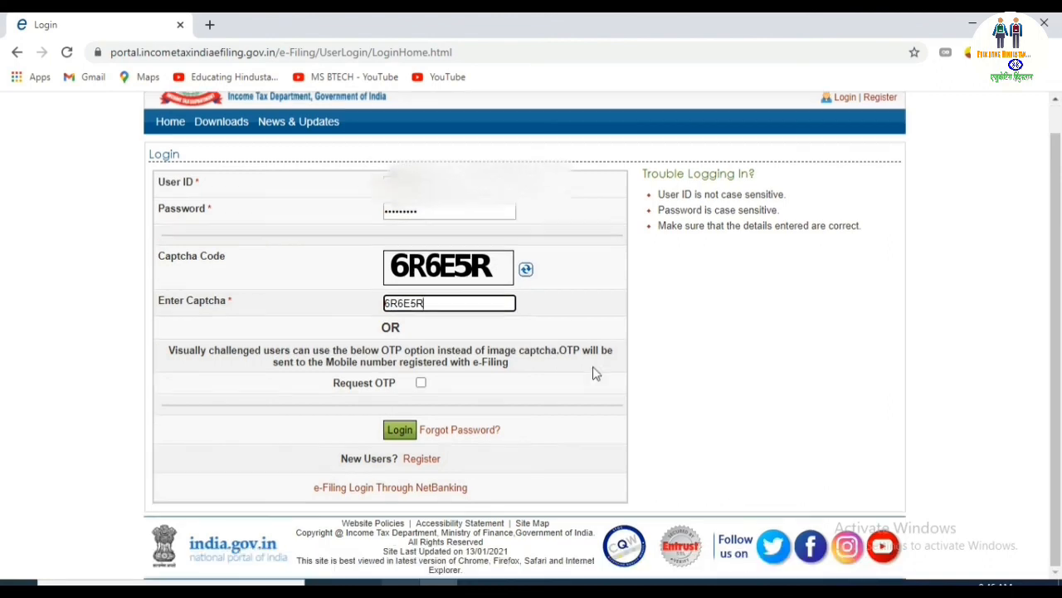
{"action": "left_click", "coordinate": [395, 430]}
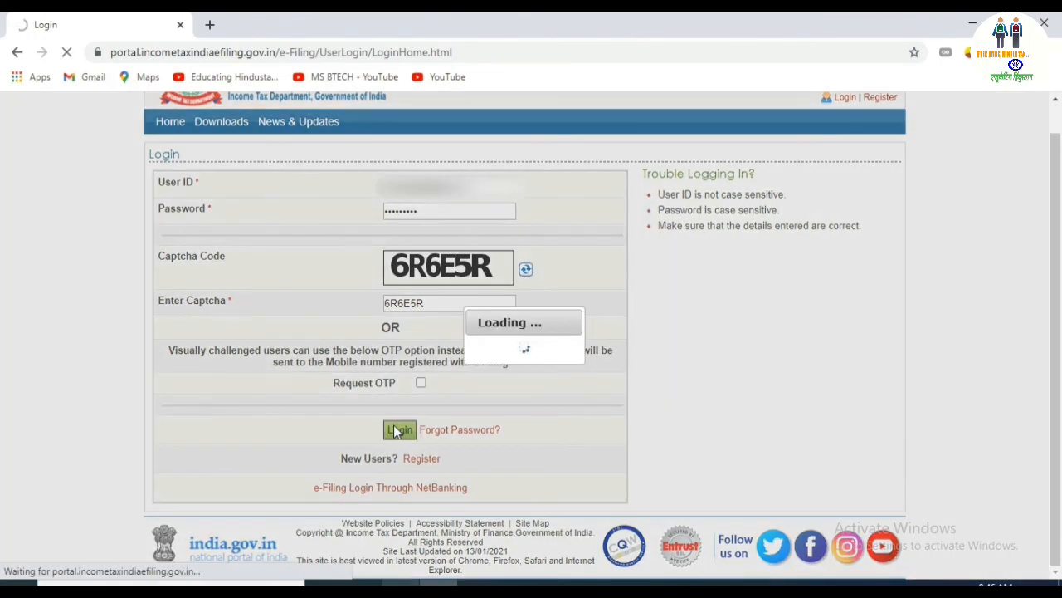